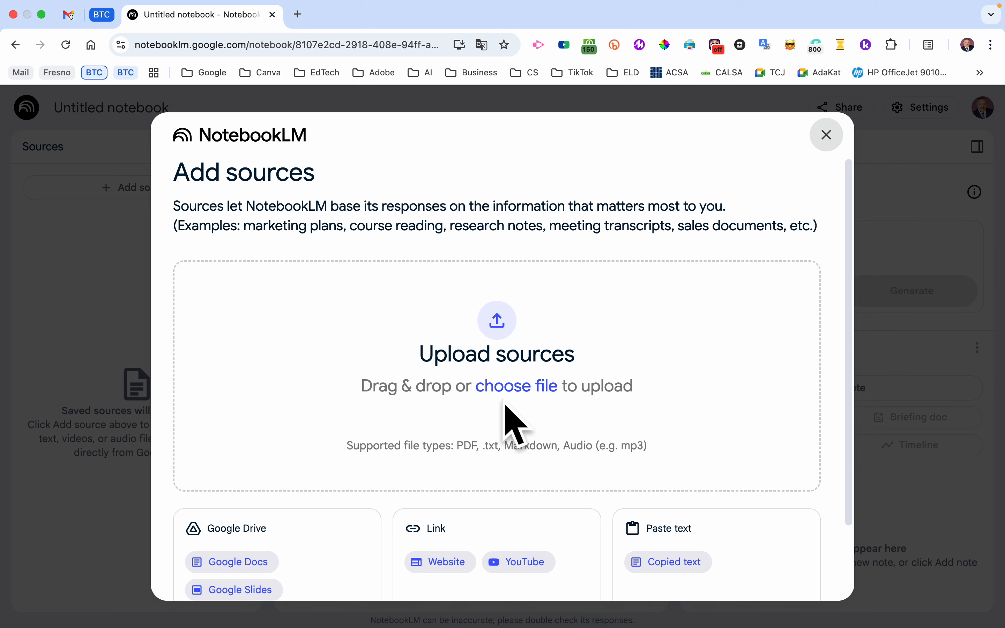
- Add the Google Slides presentation "Artificial Intelligence: A Beginner's Guide" from Google Drive as a notebook source
scroll(504, 405, "down", 3)
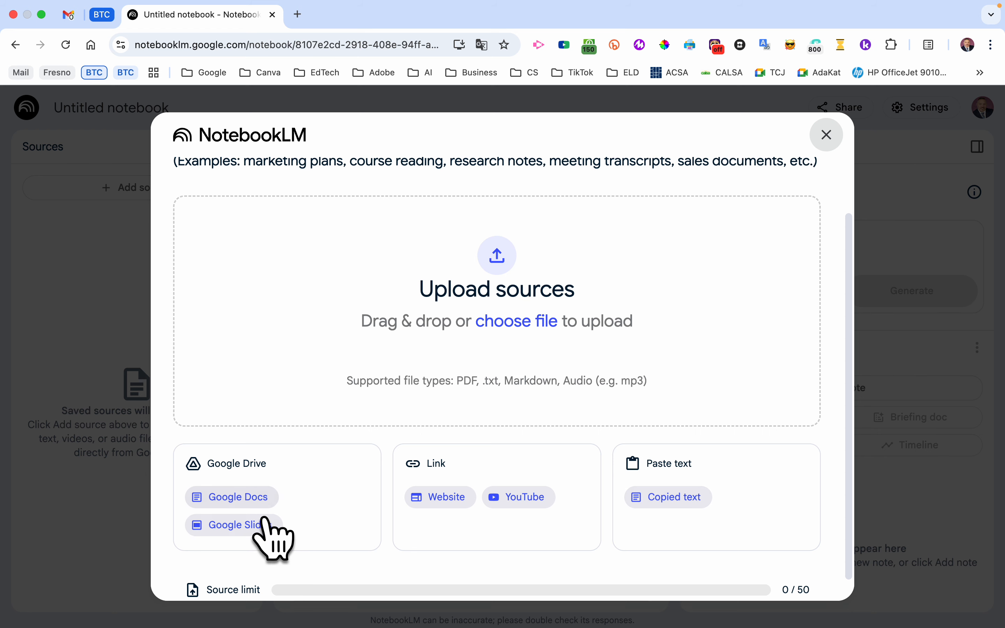
left_click(252, 525)
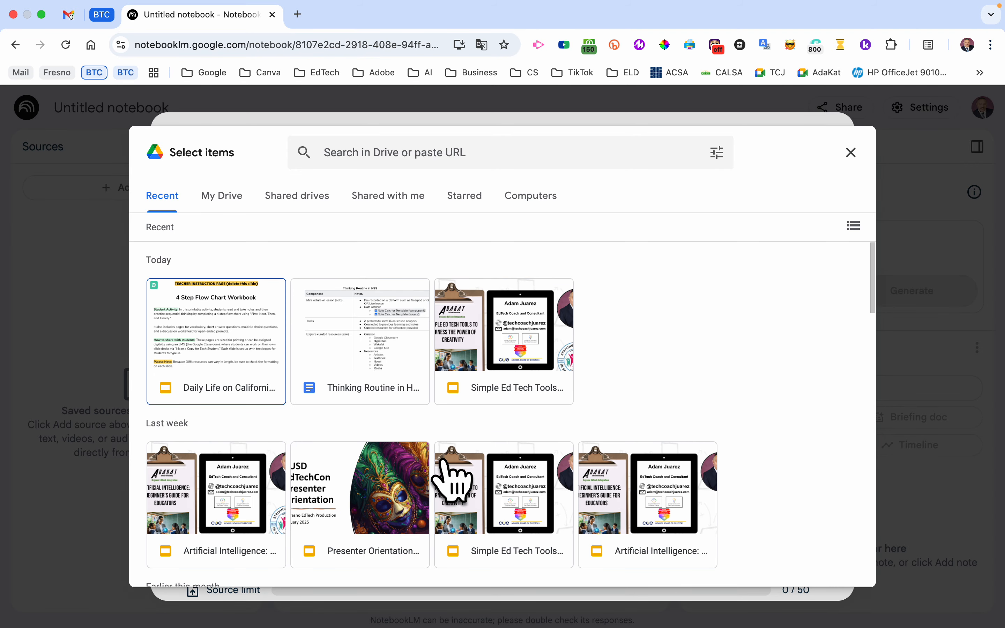
scroll(478, 436, "down", 2)
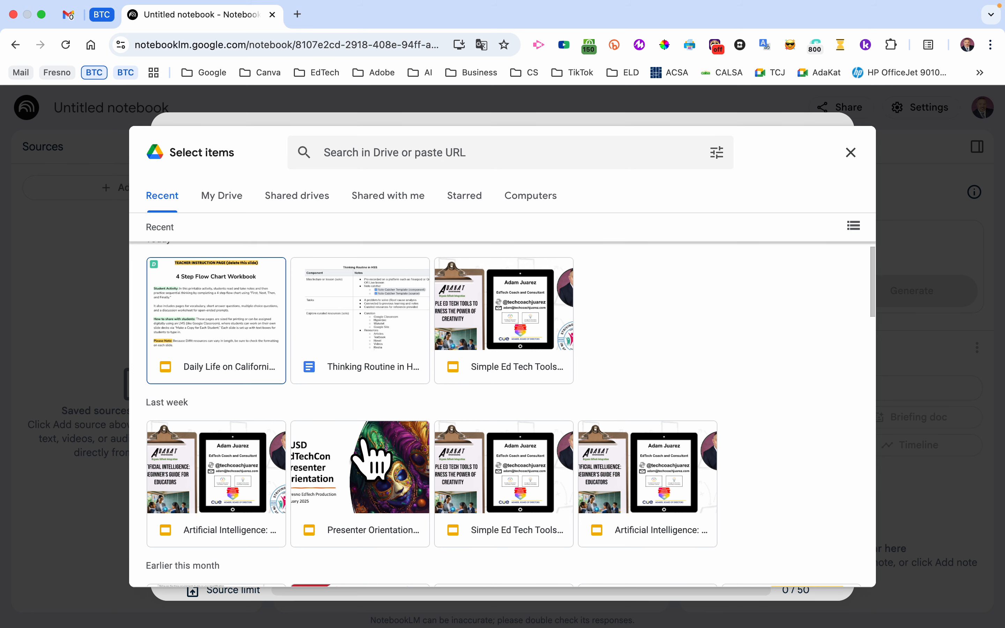
scroll(323, 406, "down", 1)
scroll(323, 405, "up", 1)
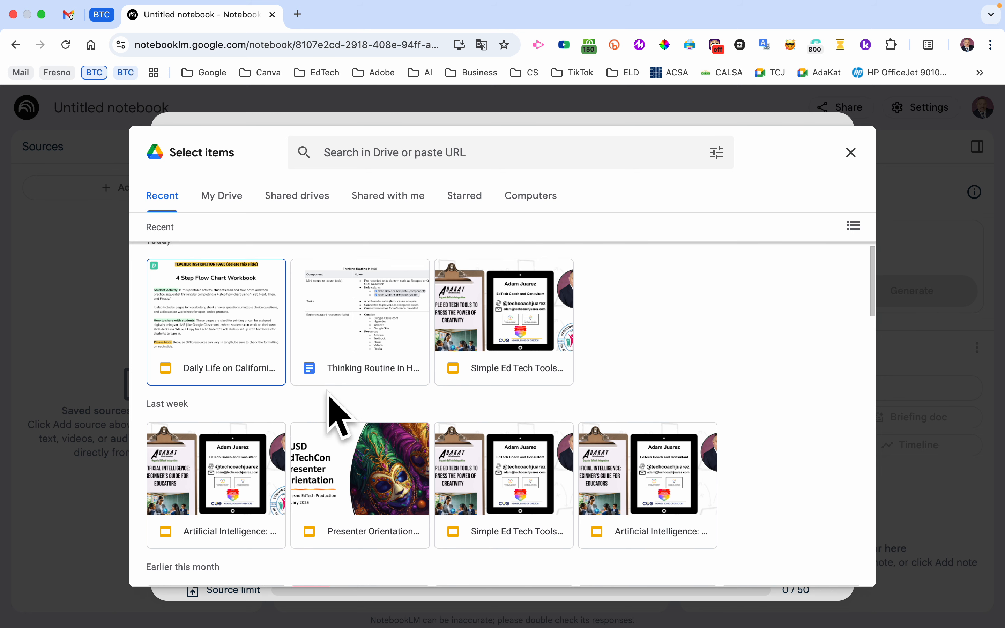
left_click(227, 485)
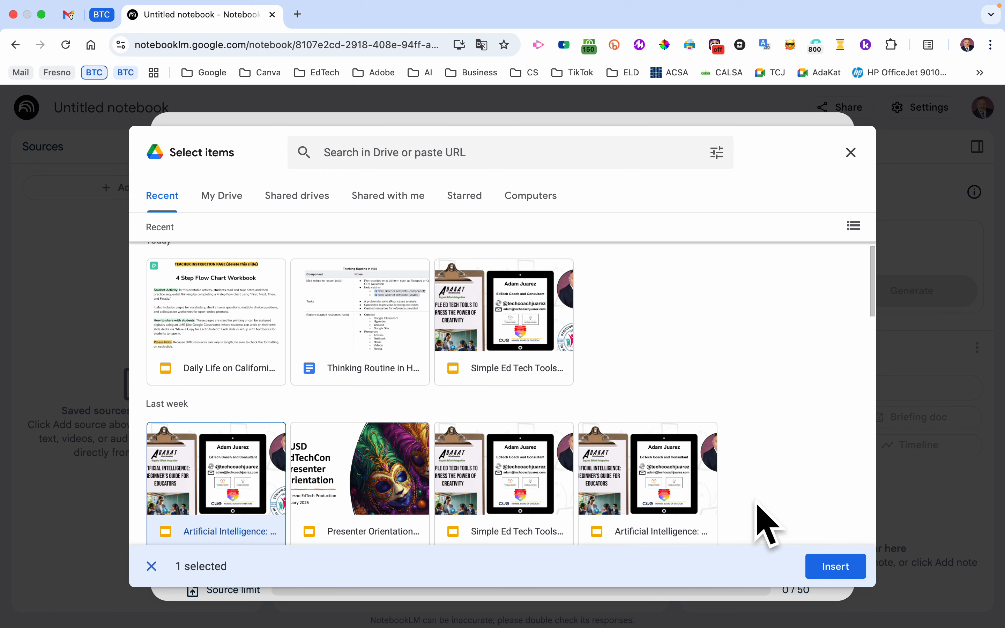
left_click(836, 566)
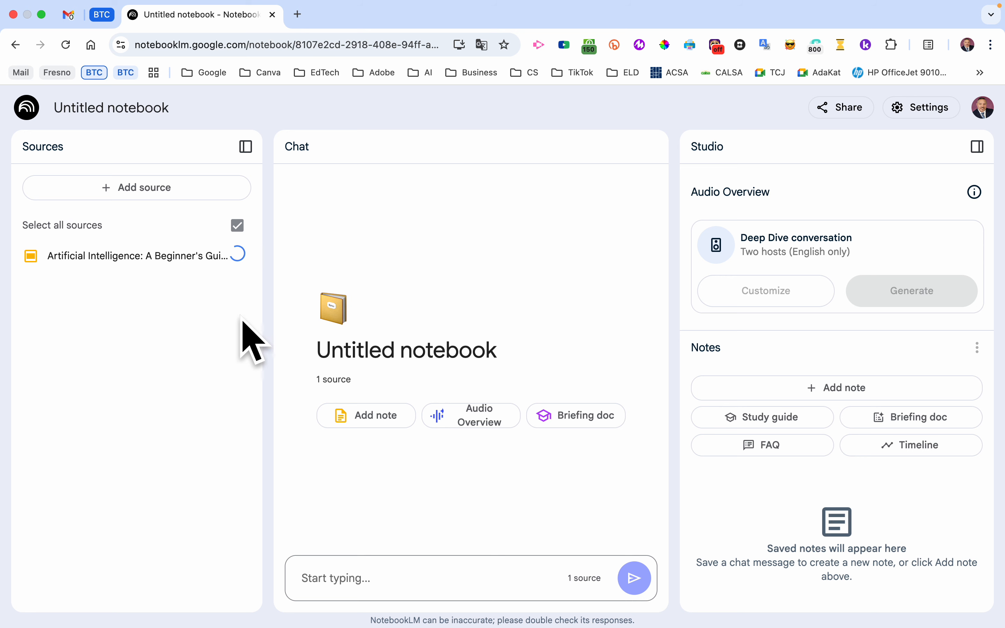
- Rename the notebook as AI Presentation
triple_click(95, 109)
type("AI")
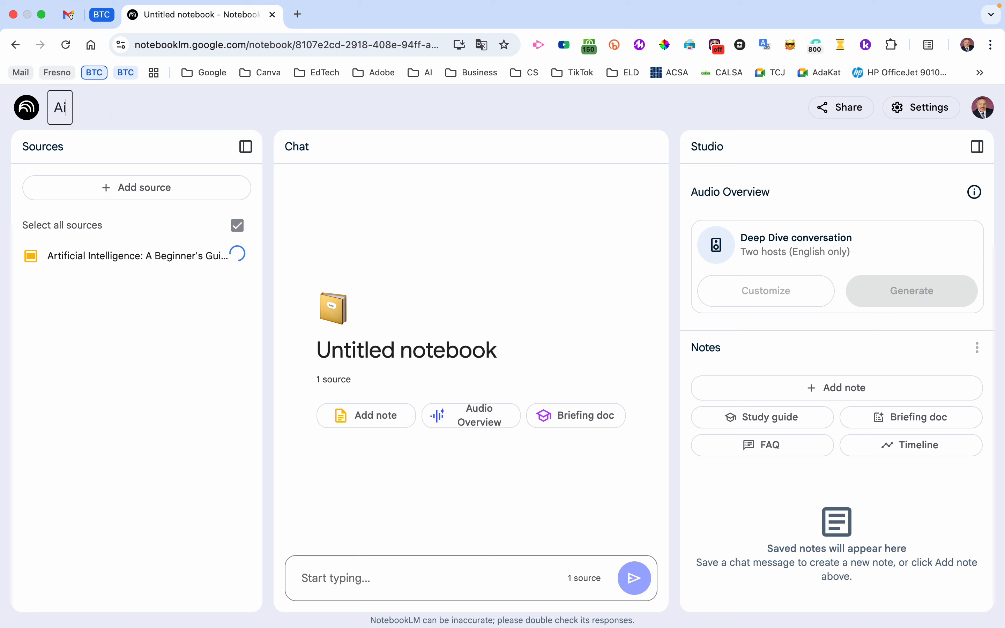
type(" Presentation")
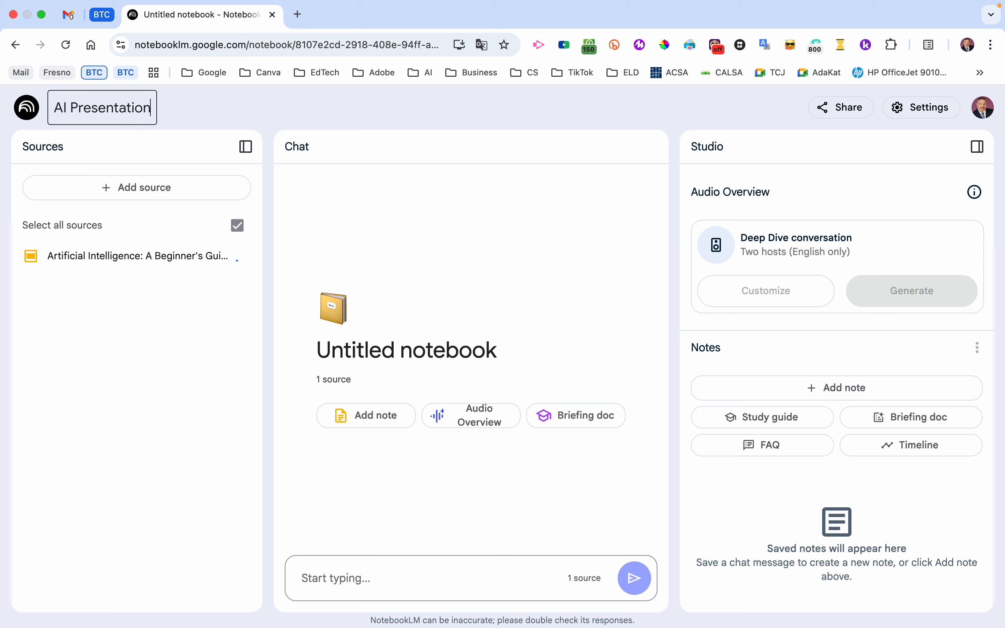
left_click(563, 199)
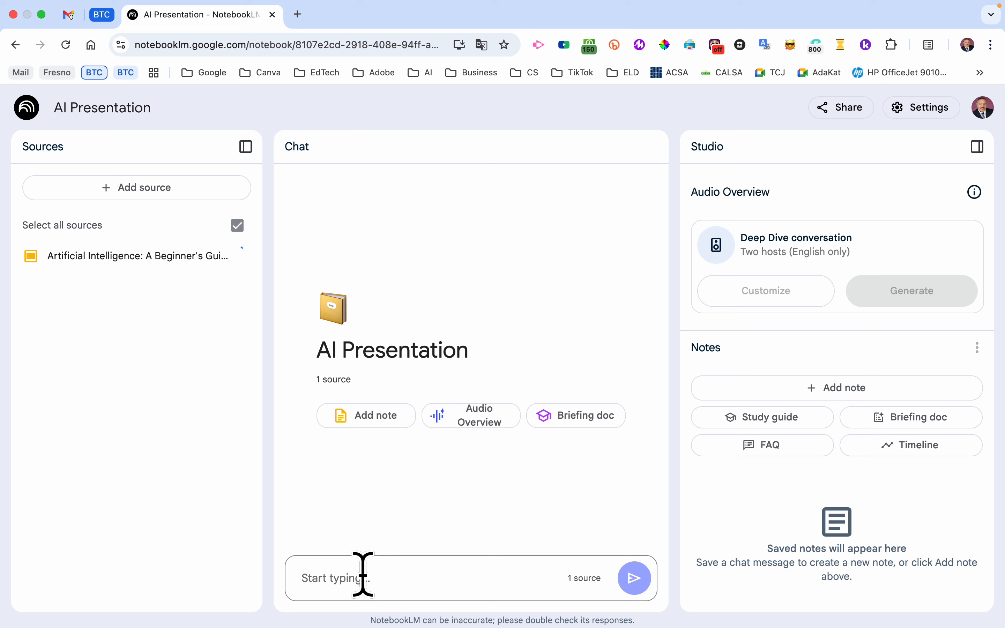
- Ask the chat "What are some AI tools recommended by the presentation?"
type("What are some AI tools re")
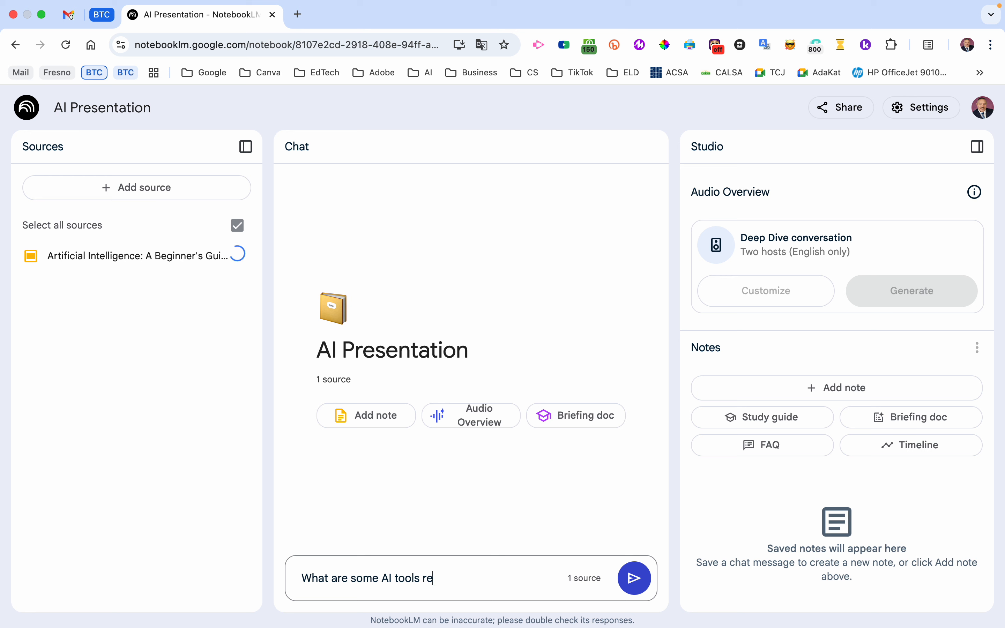
type("commended by")
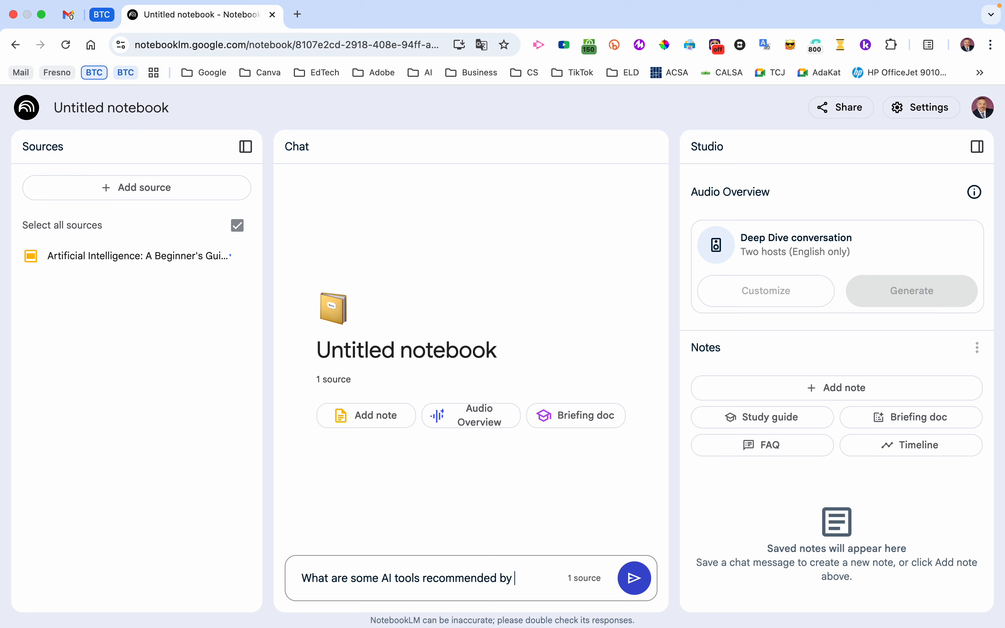
type(" the presentation?")
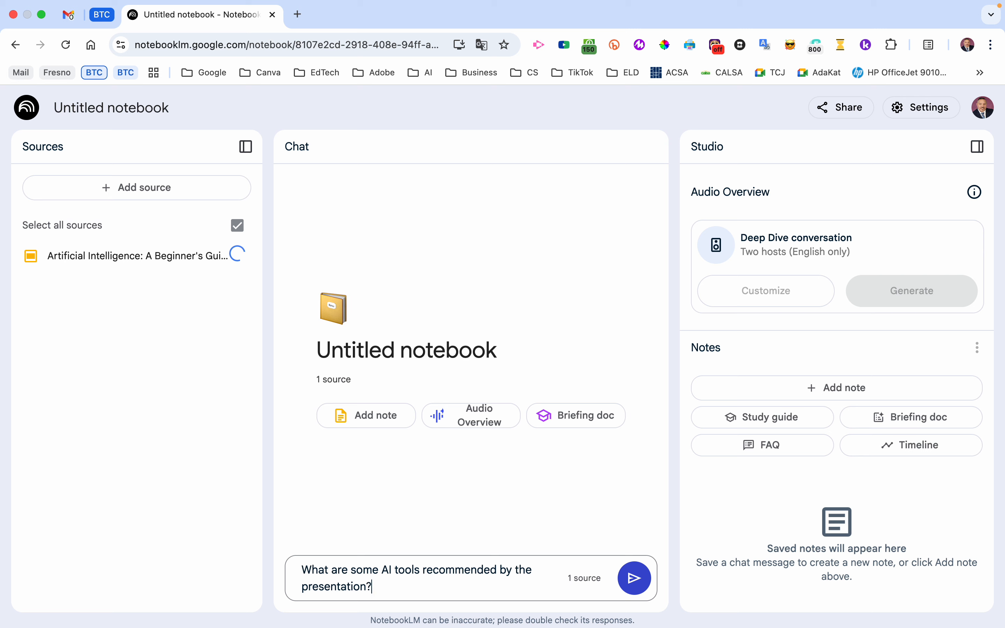
key("Return")
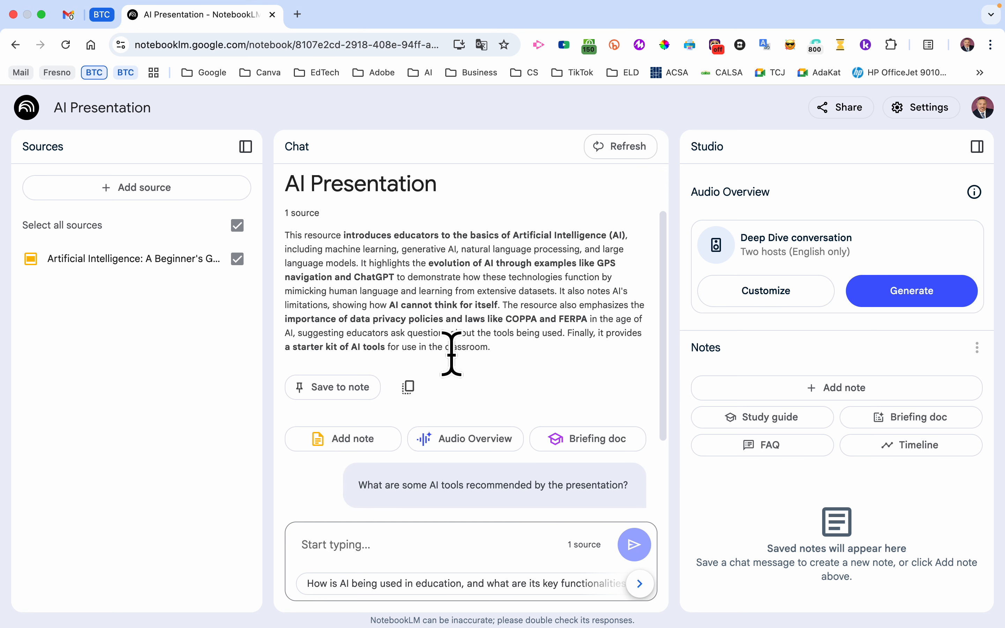
- Generate a study guide from the source and open the resulting note
scroll(452, 353, "up", 5)
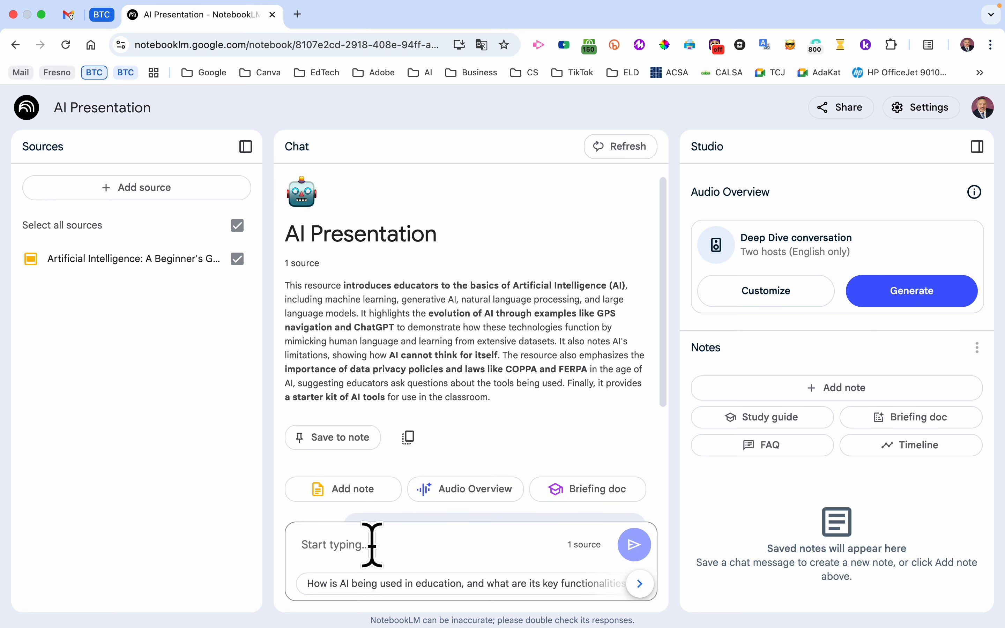
left_click(640, 583)
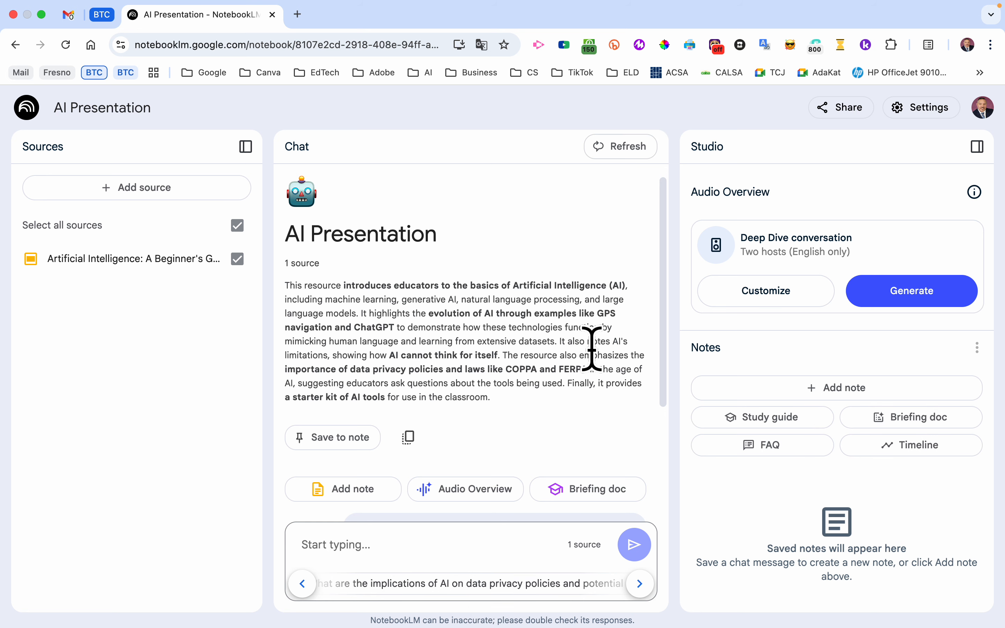
left_click(748, 419)
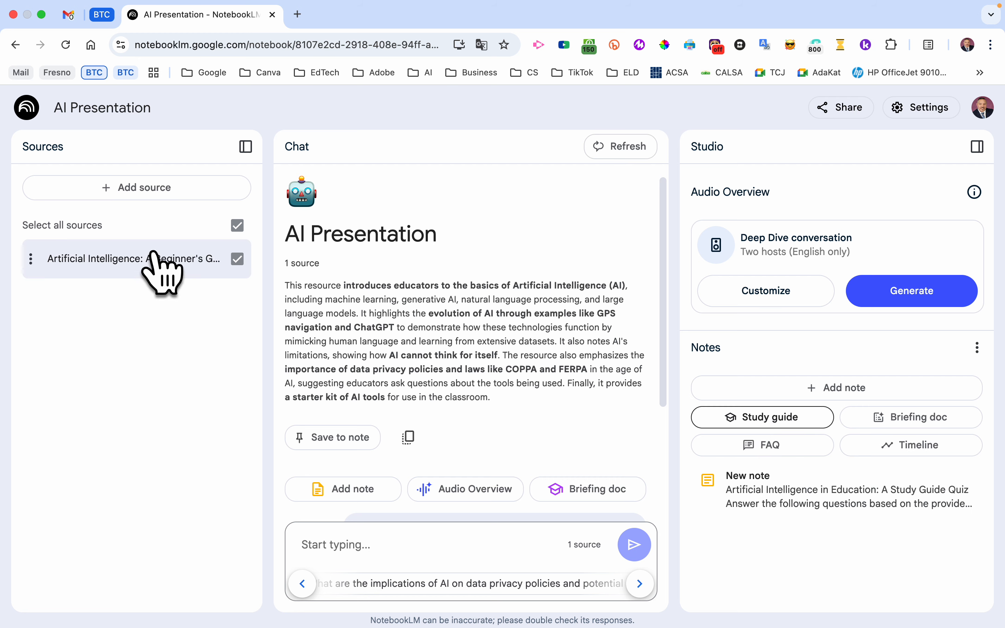
left_click(826, 503)
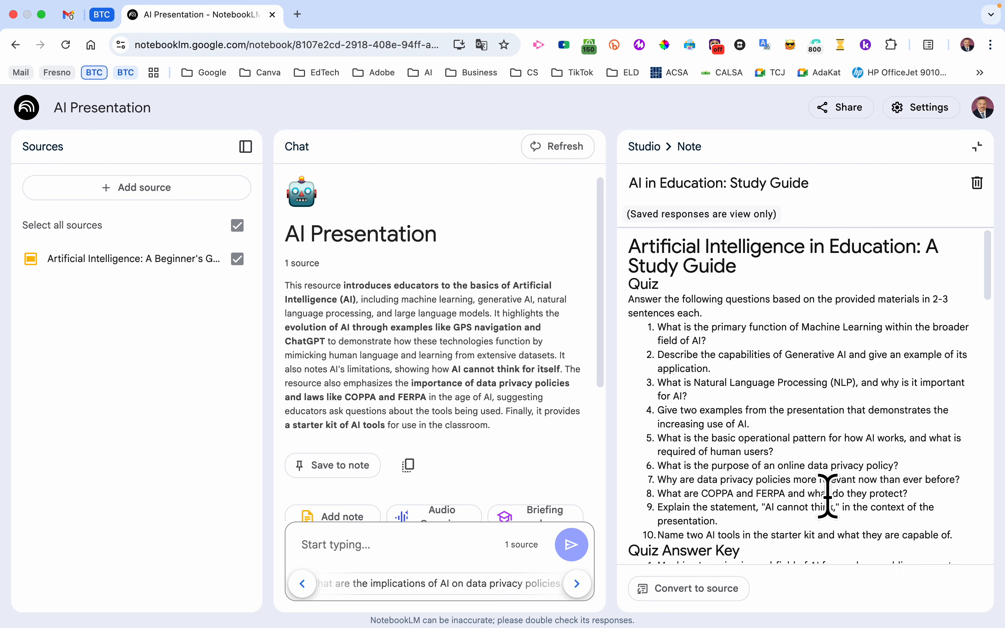
- Scroll through the study guide note's quiz, answer key and glossary, then return to the Studio panel
scroll(830, 482, "down", 3)
scroll(836, 473, "down", 1)
scroll(837, 473, "up", 1)
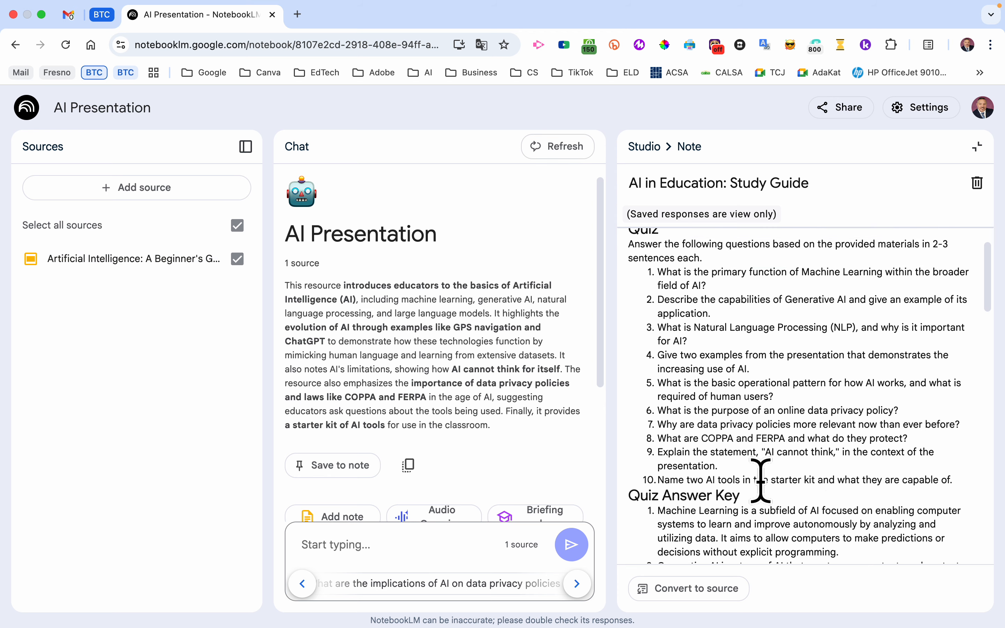
scroll(760, 481, "down", 5)
scroll(760, 482, "down", 17)
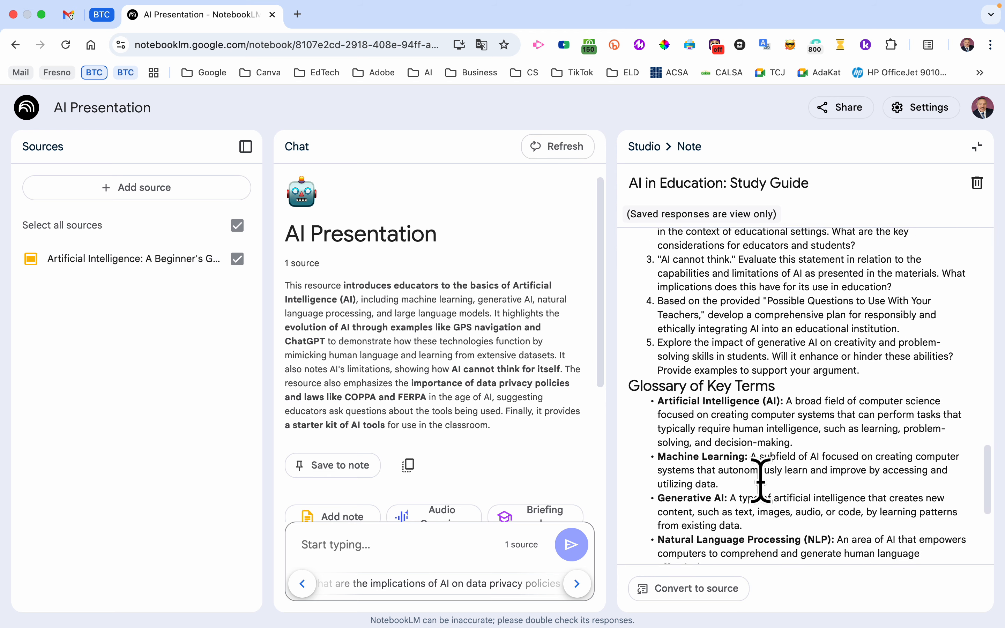
scroll(760, 482, "up", 8)
scroll(759, 482, "up", 12)
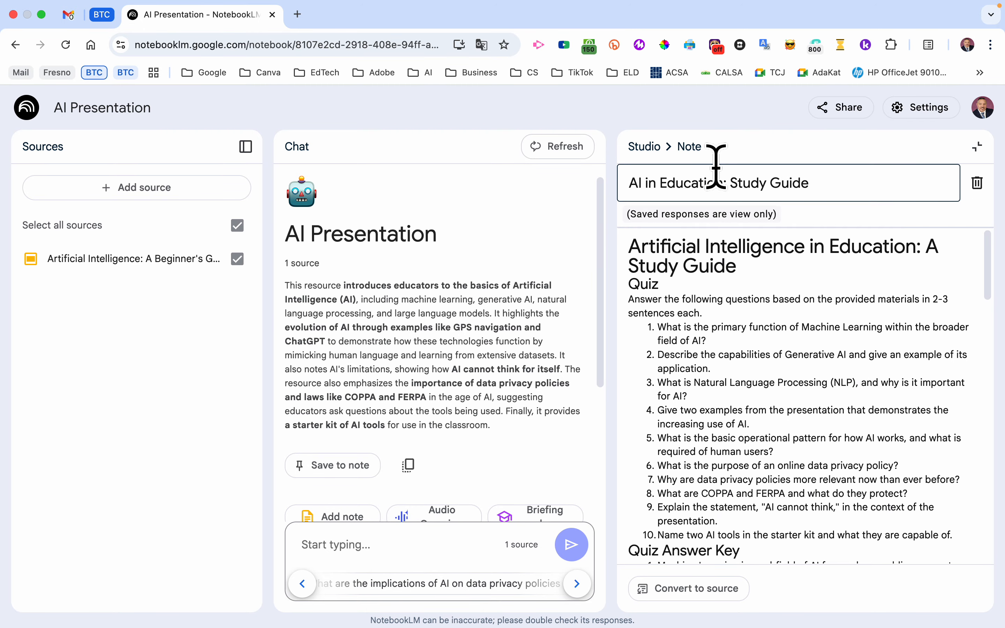
left_click(644, 148)
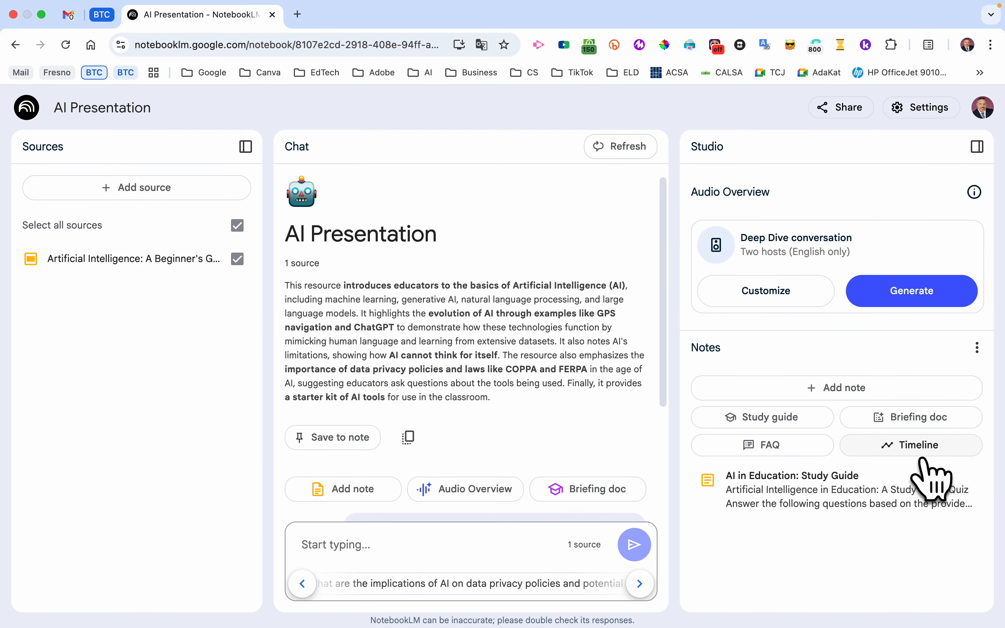
- Generate a briefing doc, open it, read through it and return to the Studio panel
left_click(909, 418)
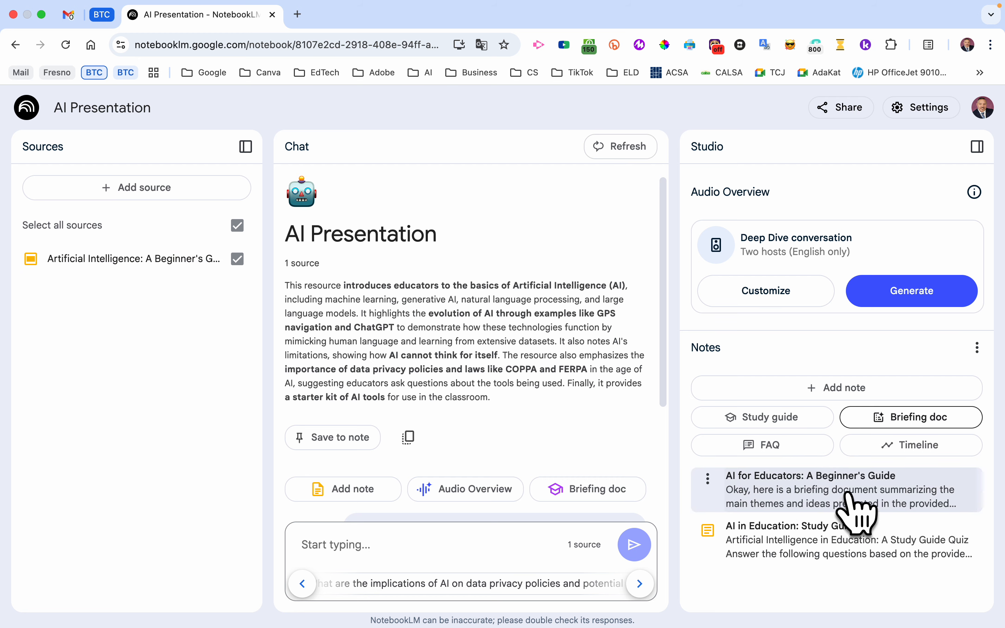
left_click(857, 506)
scroll(806, 472, "down", 3)
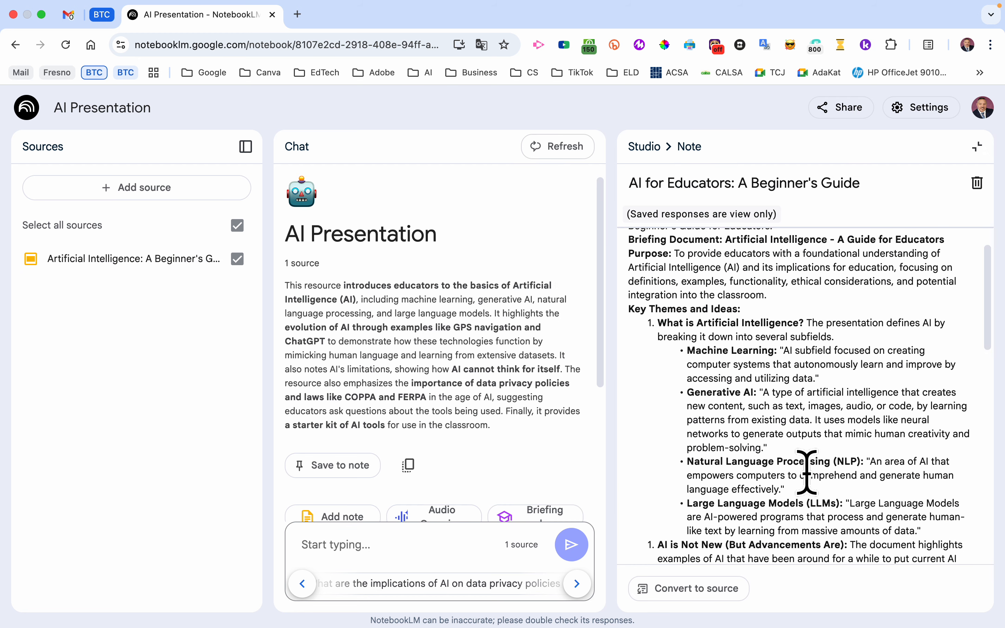
scroll(771, 431, "down", 10)
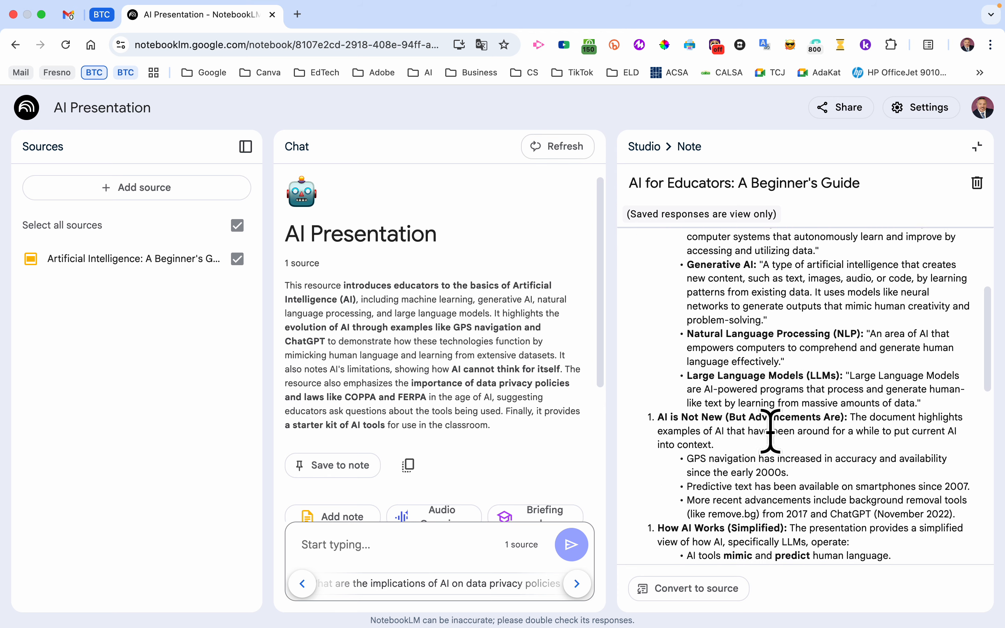
scroll(770, 432, "down", 10)
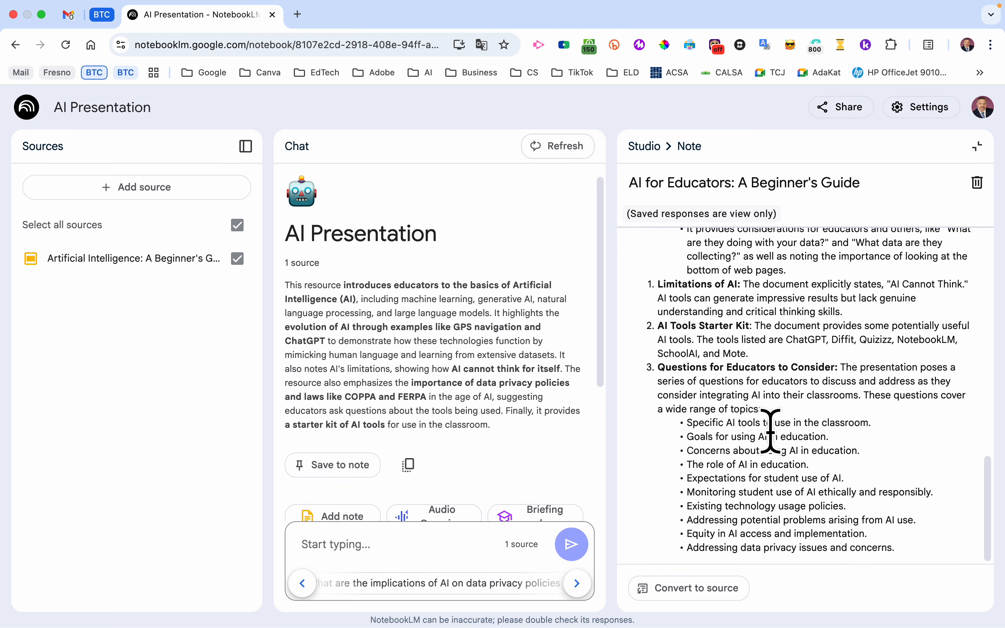
scroll(770, 431, "up", 20)
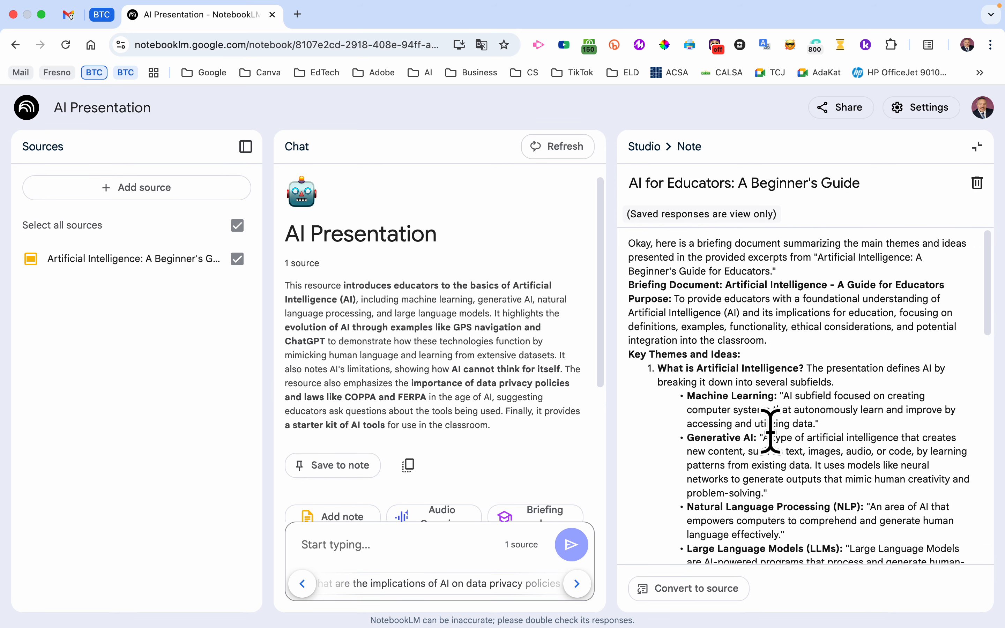
left_click(641, 147)
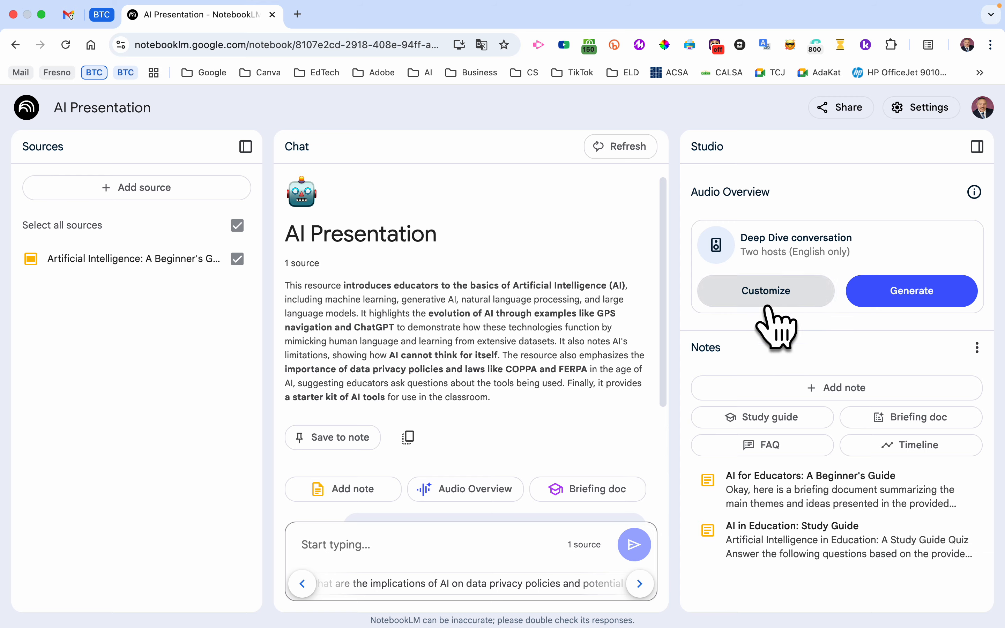
- Customize the audio overview with the focus "Make this a simple conversation explaining AI to teachers who do not understand it" and generate it
left_click(766, 292)
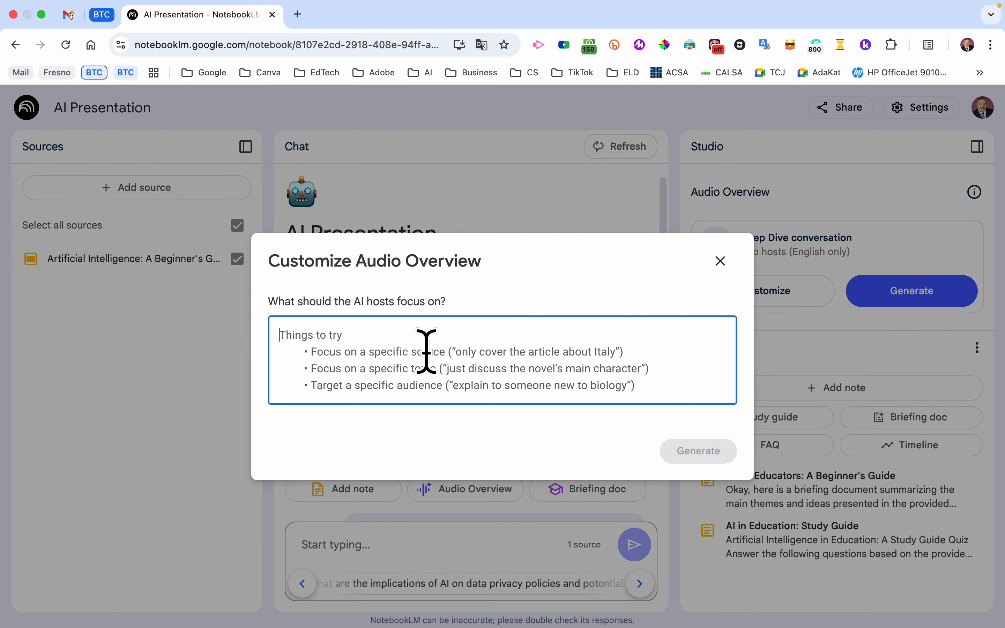
type("Make this a simple conversation explaining AI to teachers who do not understand it")
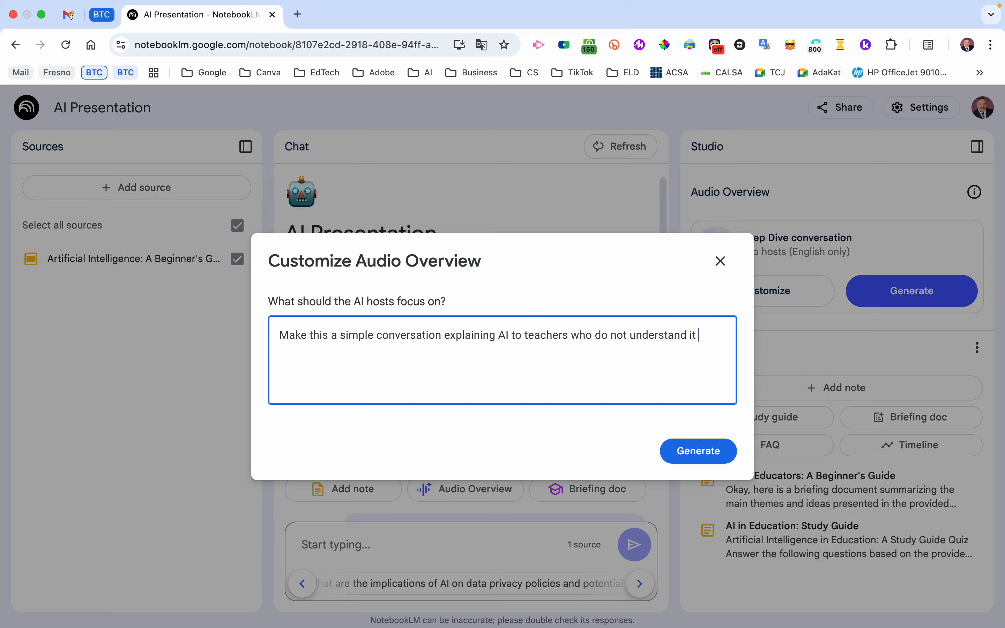
left_click(702, 451)
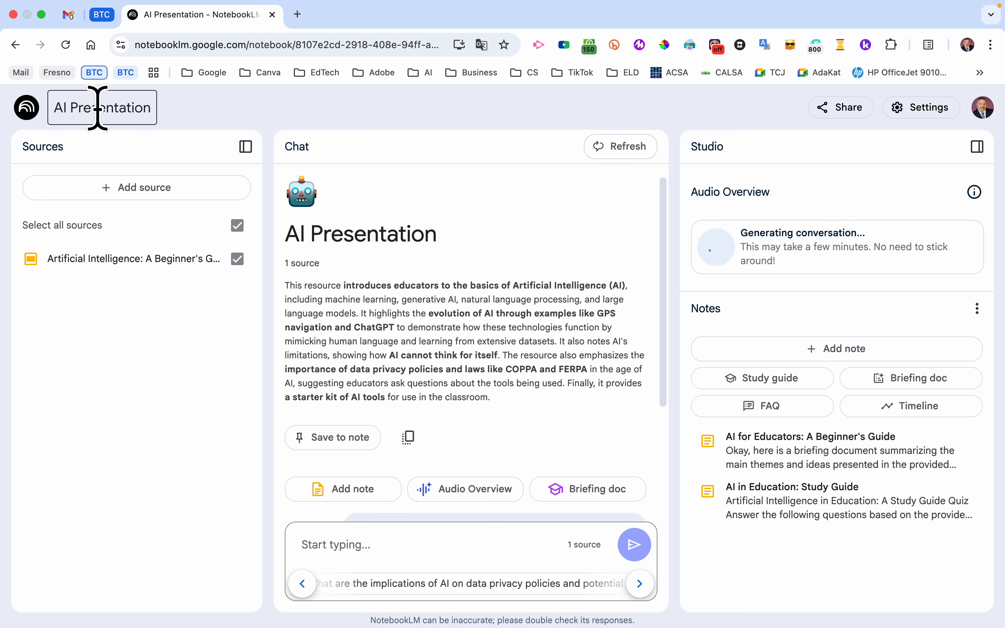
- Go back to the notebook list and open the Cortés Conquers the Aztecs notebook
left_click(26, 108)
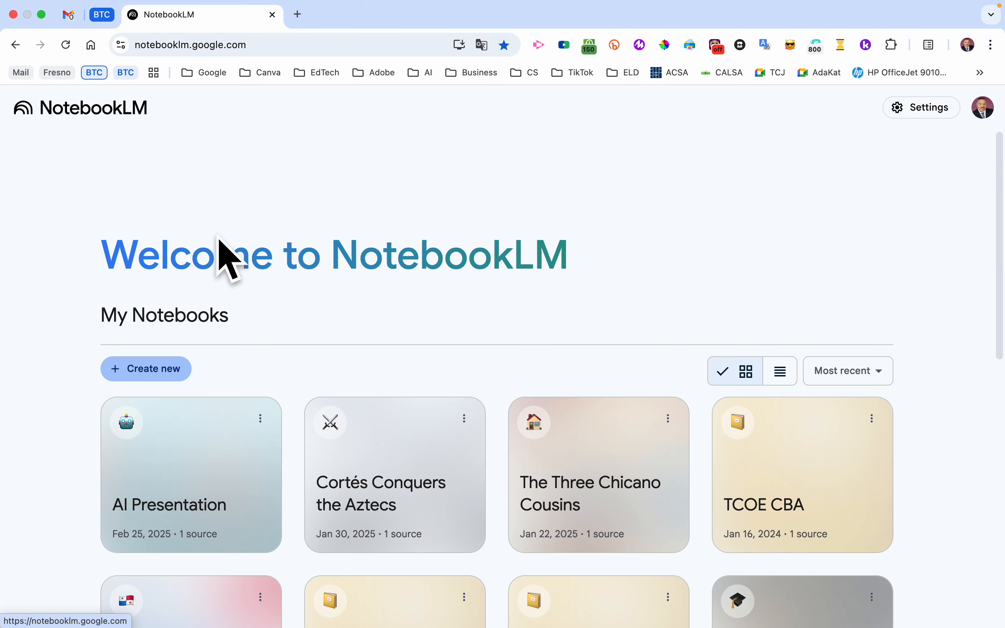
scroll(393, 459, "down", 2)
left_click(405, 446)
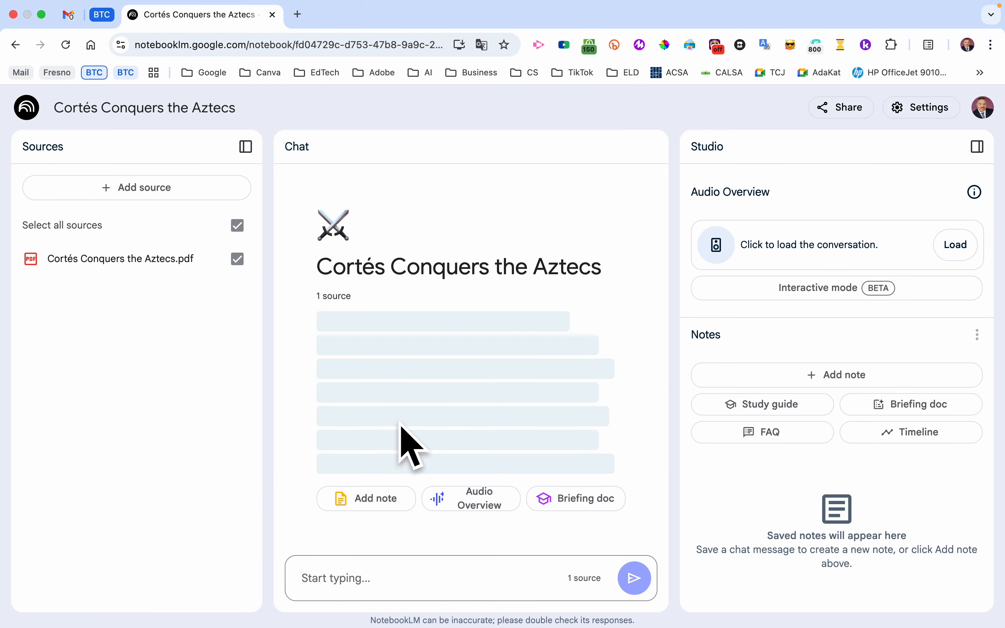
- Load and play the notebook's audio overview, seeking ahead to about 1:30
left_click(959, 248)
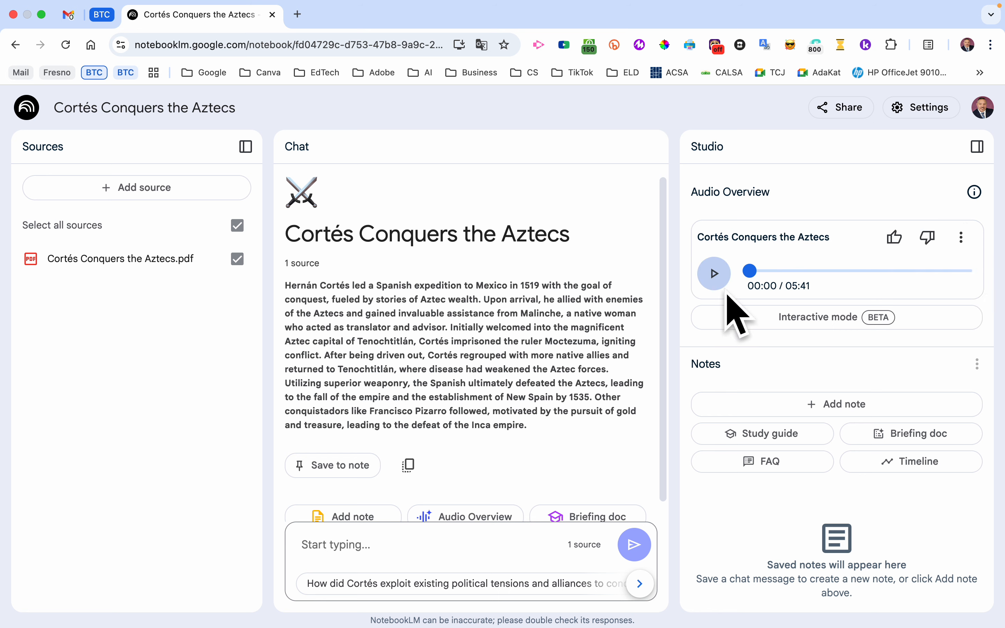
left_click(714, 277)
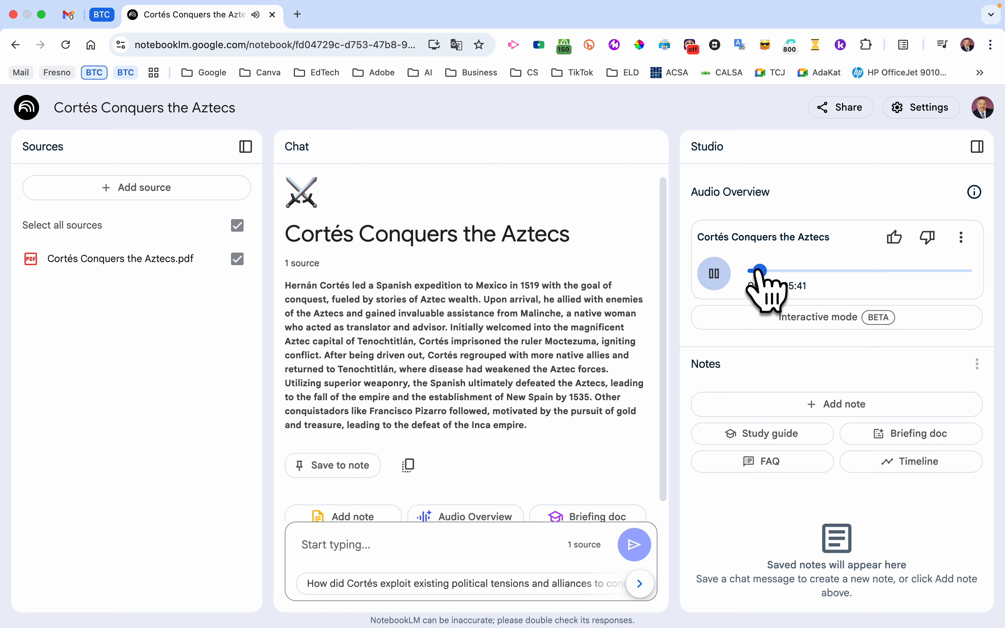
left_click_drag(752, 270, 799, 271)
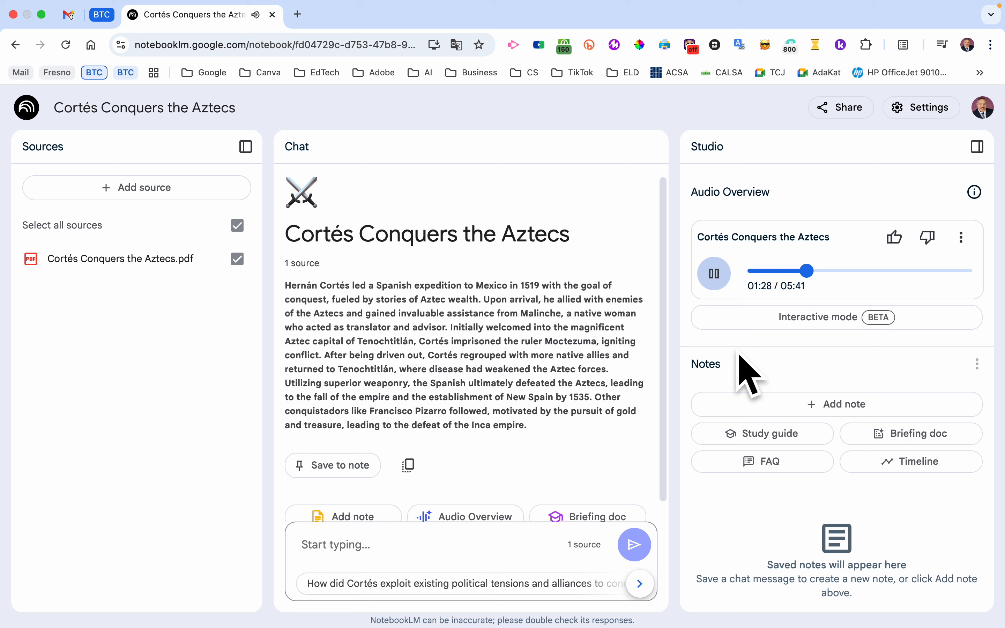
- Pause the audio overview, return to the notebook list and open the AI Presentation notebook
left_click(714, 274)
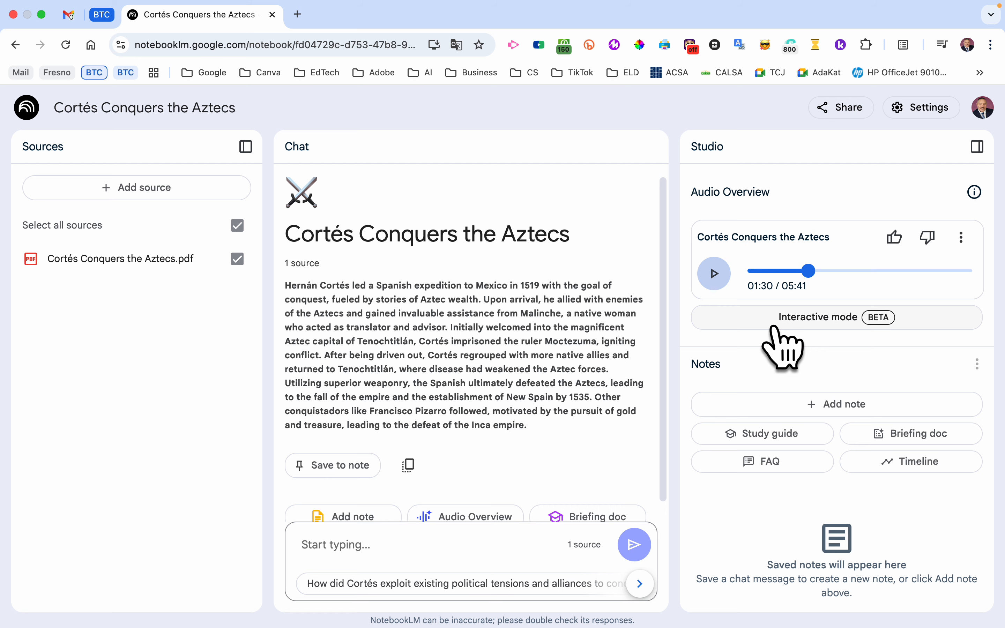
left_click(27, 109)
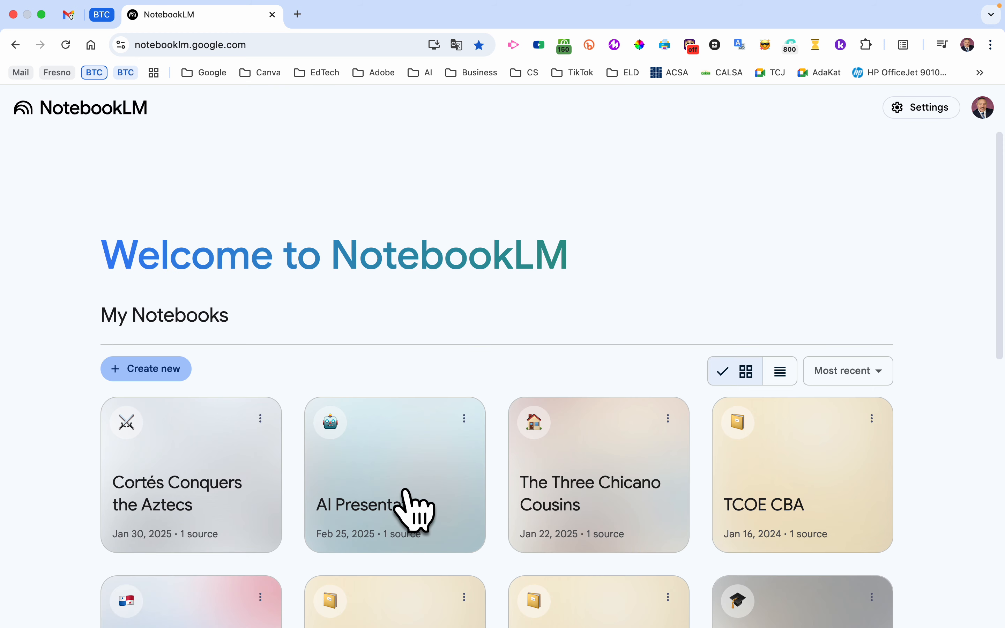
left_click(413, 511)
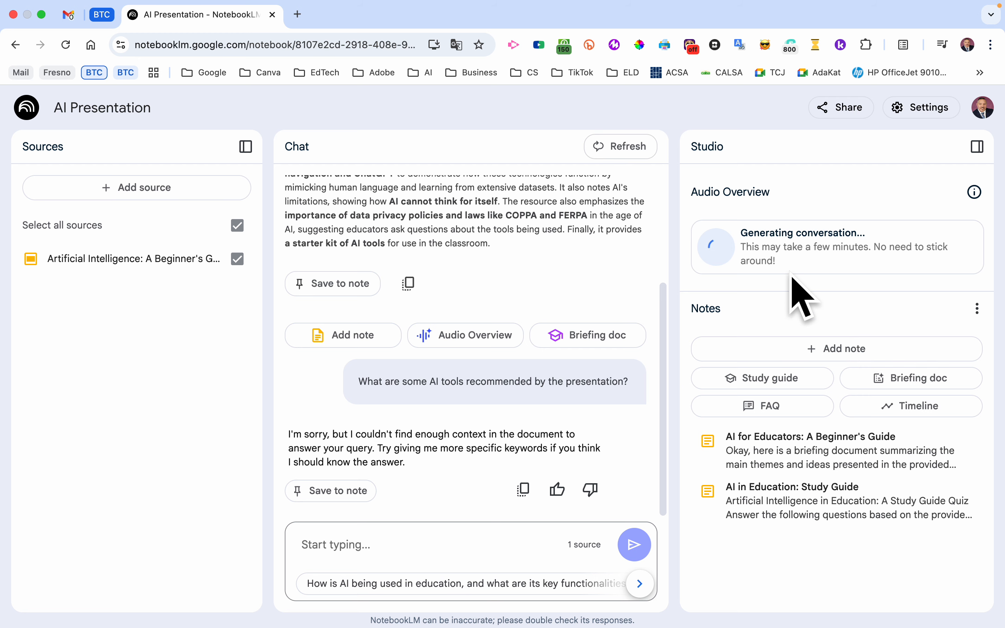
- Open the Add sources dialog to review the available source types, then close it without adding anything
scroll(480, 411, "up", 1)
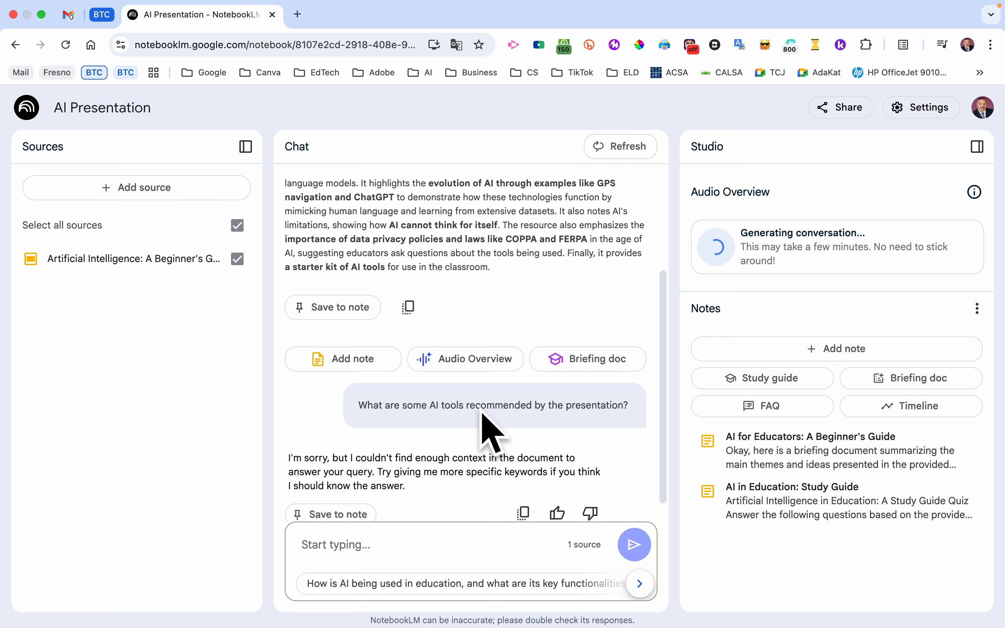
scroll(488, 429, "up", 5)
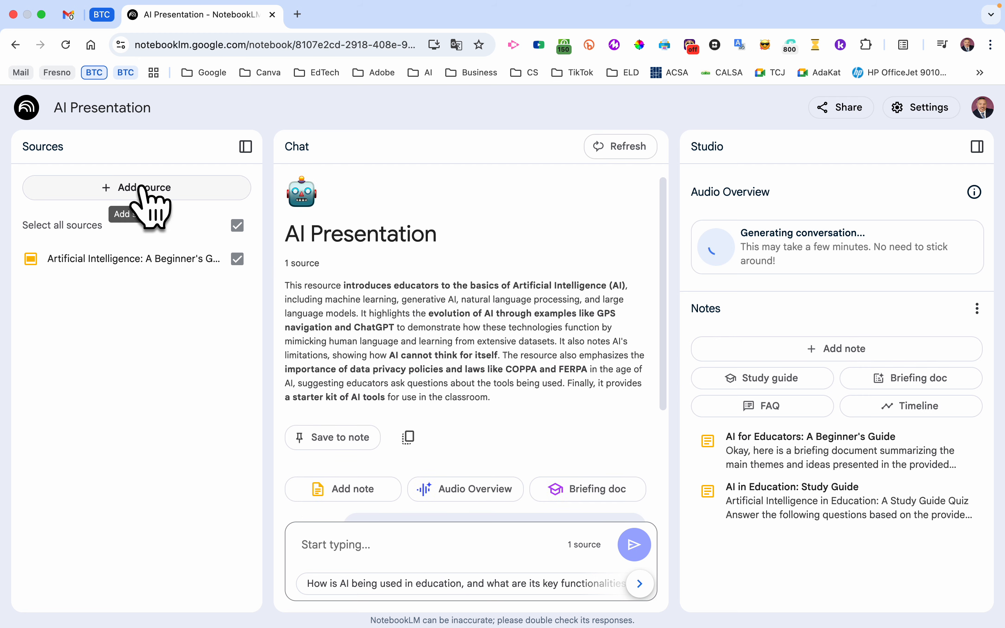
left_click(147, 195)
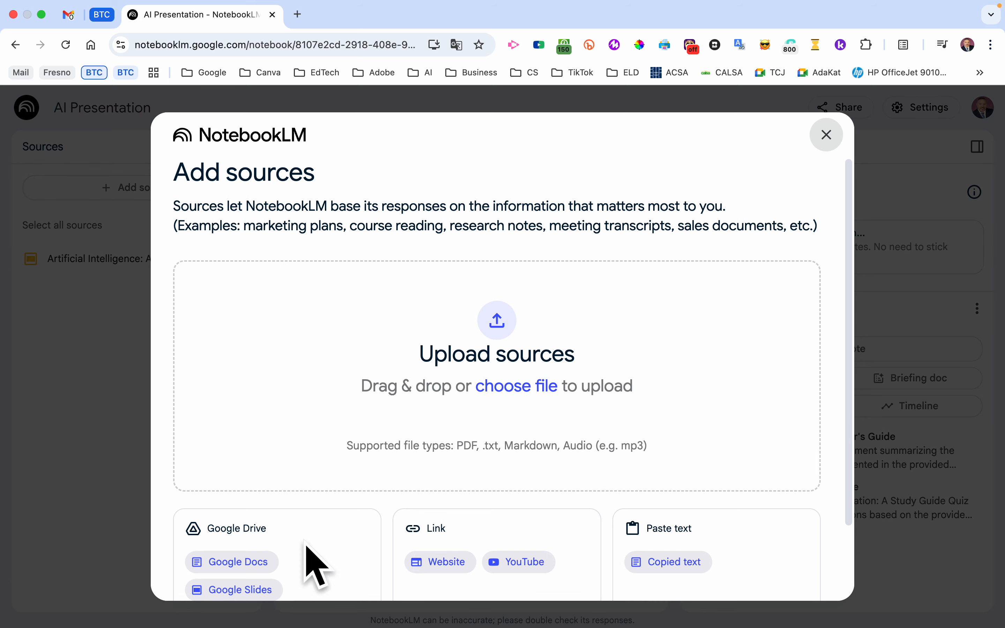
scroll(531, 432, "down", 2)
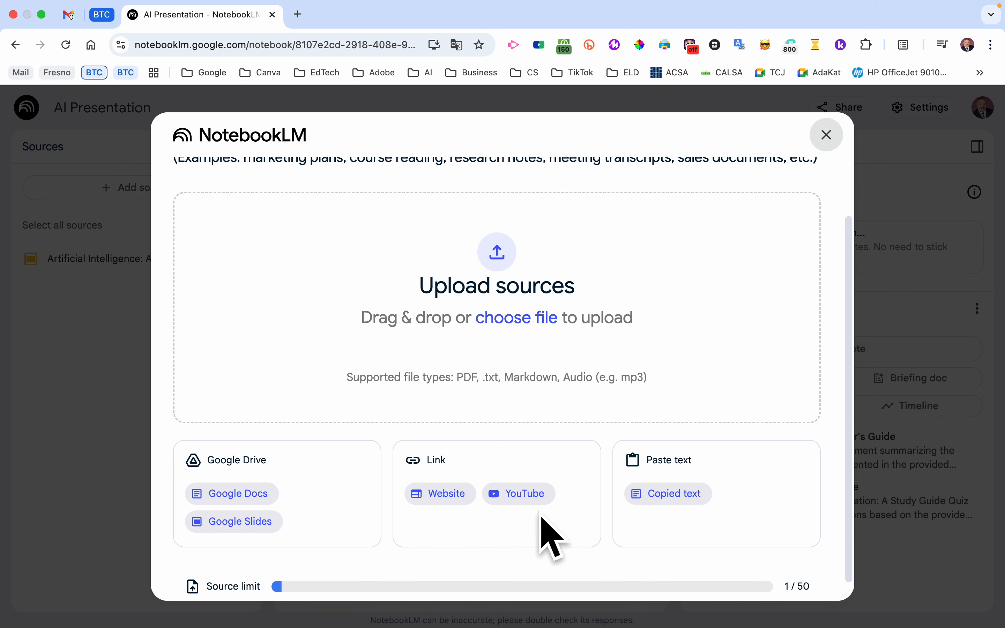
left_click(826, 137)
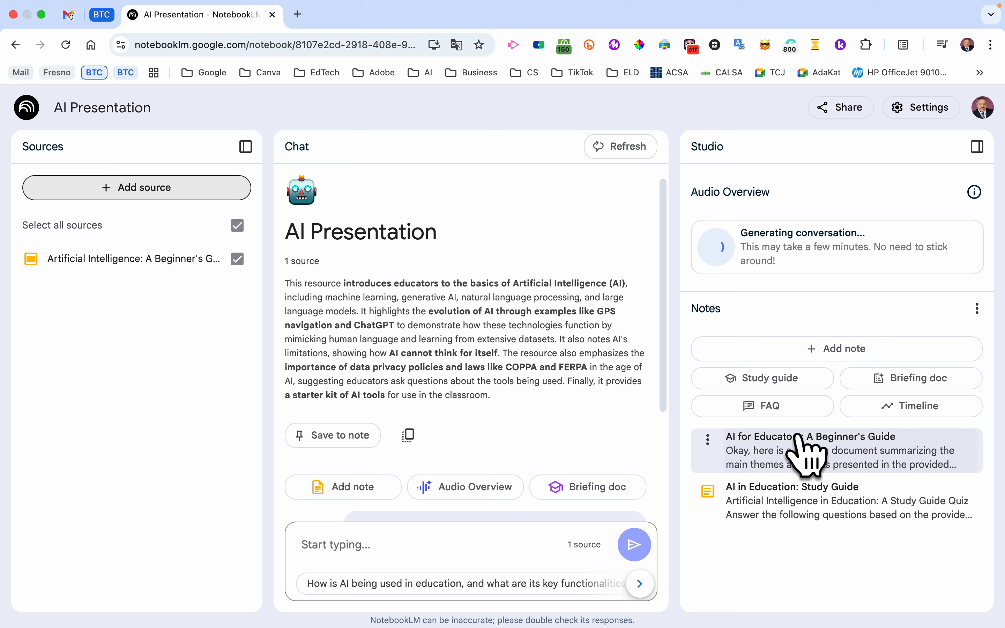
- Generate an FAQ note, open it, read through its questions and return to the Studio panel
left_click(789, 410)
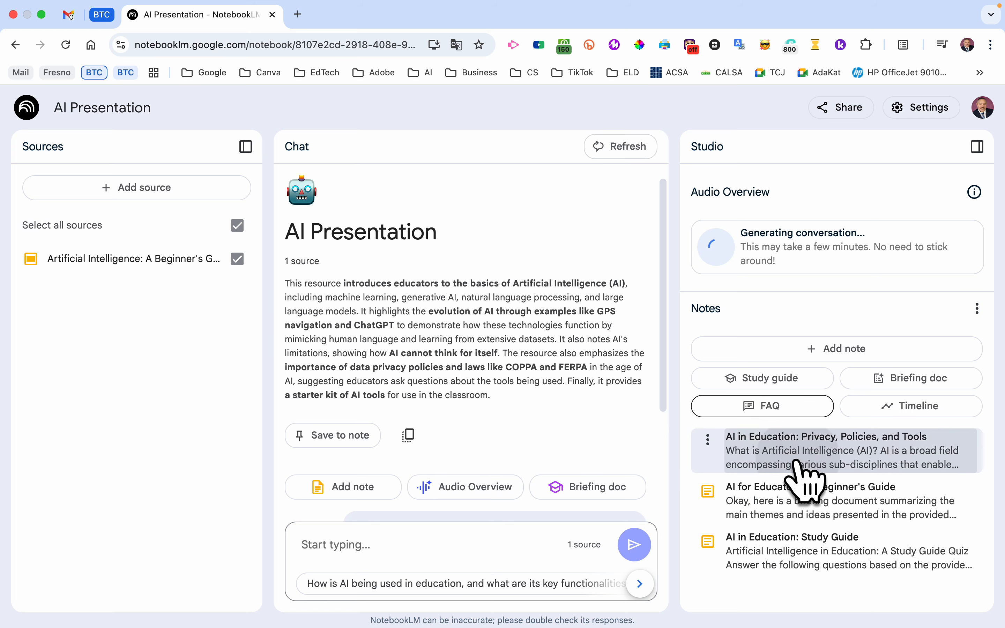
left_click(799, 455)
scroll(799, 457, "down", 5)
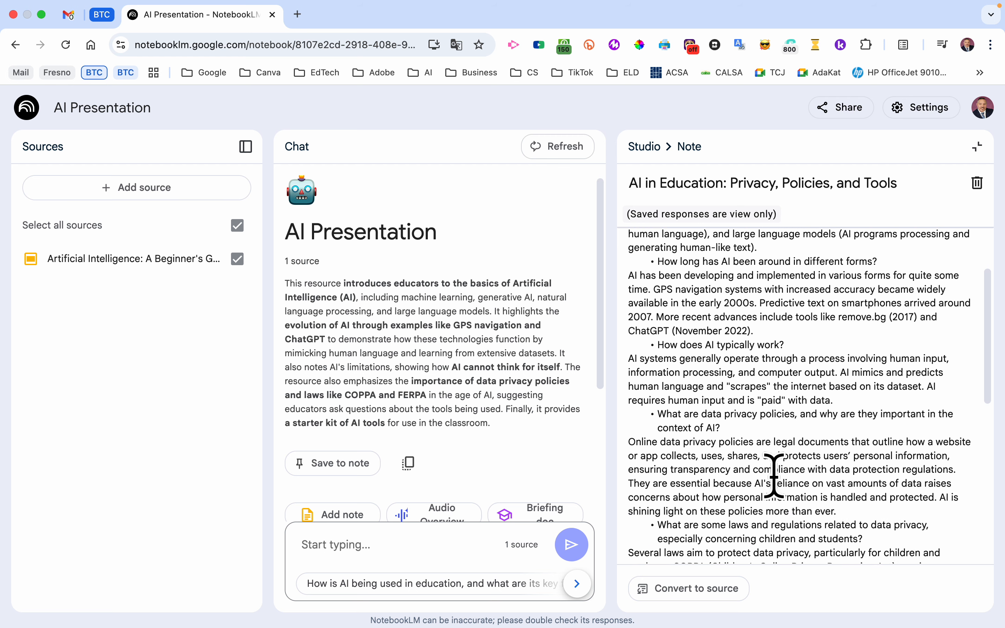
scroll(773, 476, "down", 8)
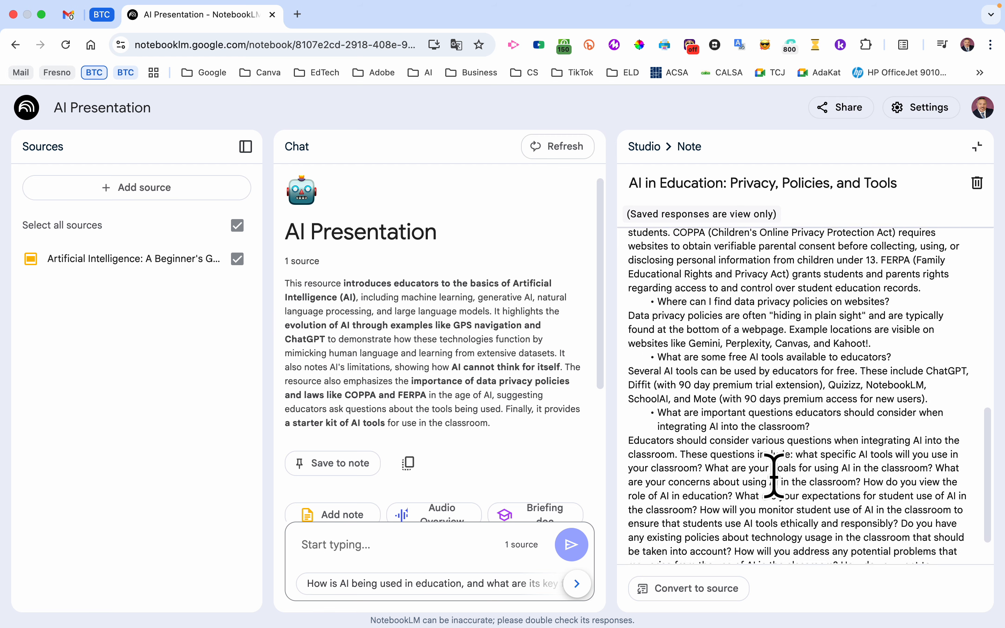
scroll(774, 476, "up", 15)
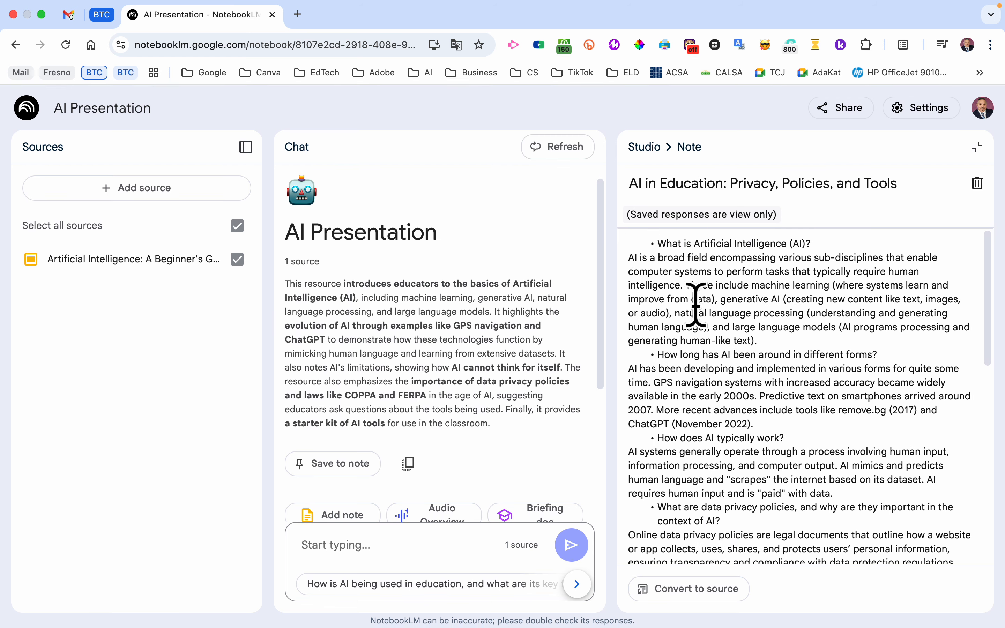
left_click(651, 153)
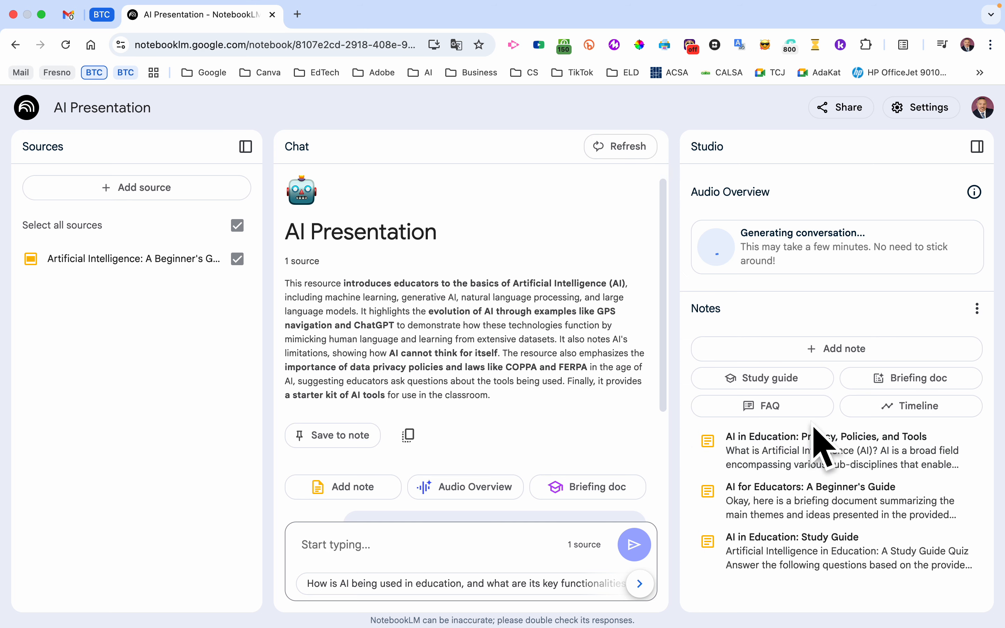
- Generate a timeline note, open it to read it and return to the Studio panel
left_click(893, 408)
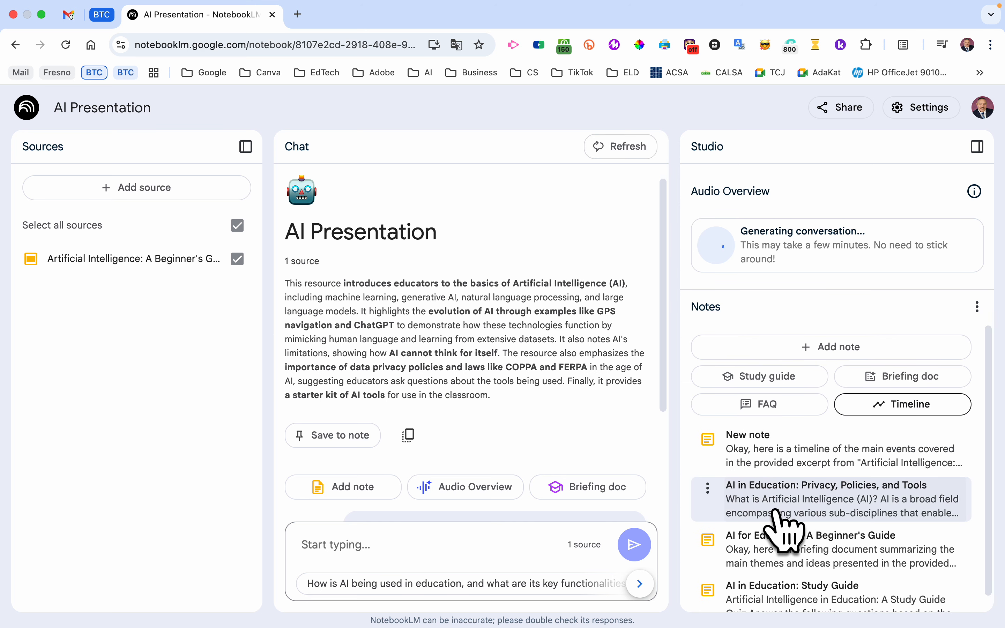
left_click(816, 471)
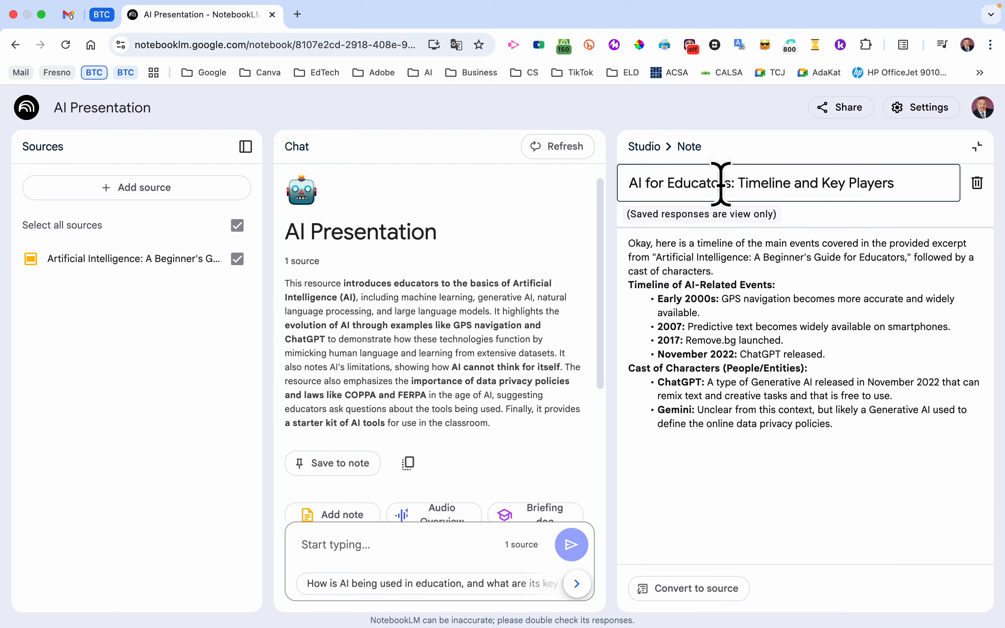
left_click(648, 146)
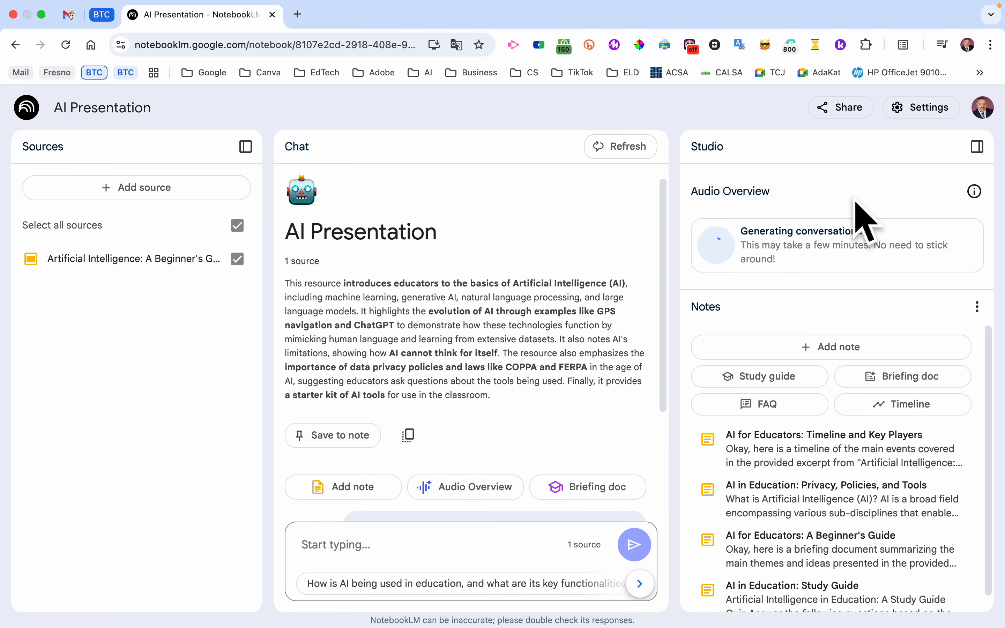
- Open the notebook's Share dialog and the Settings menu to view their options, closing each without changes
left_click(832, 106)
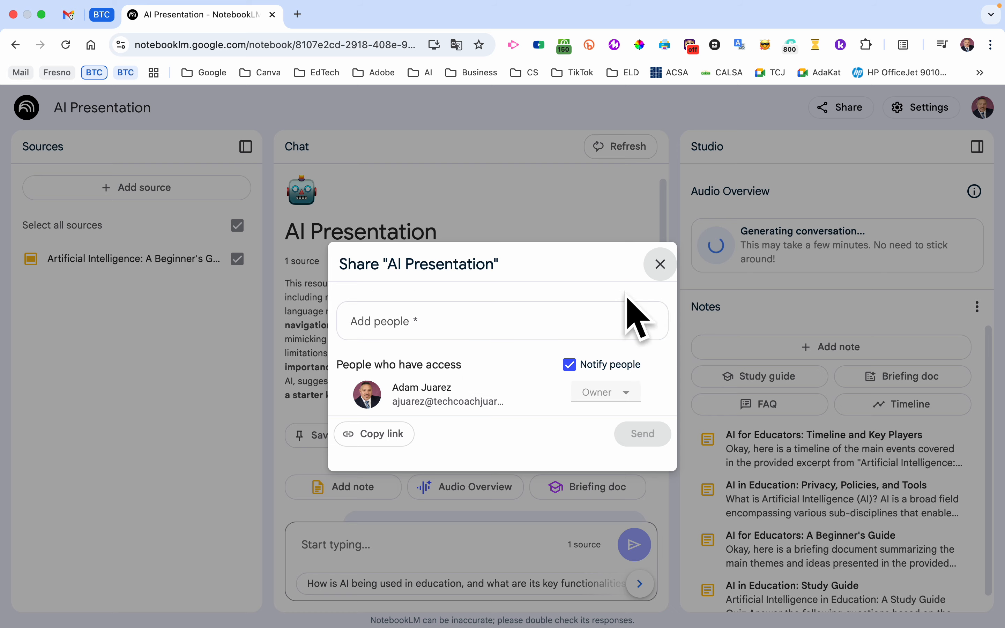
left_click(658, 270)
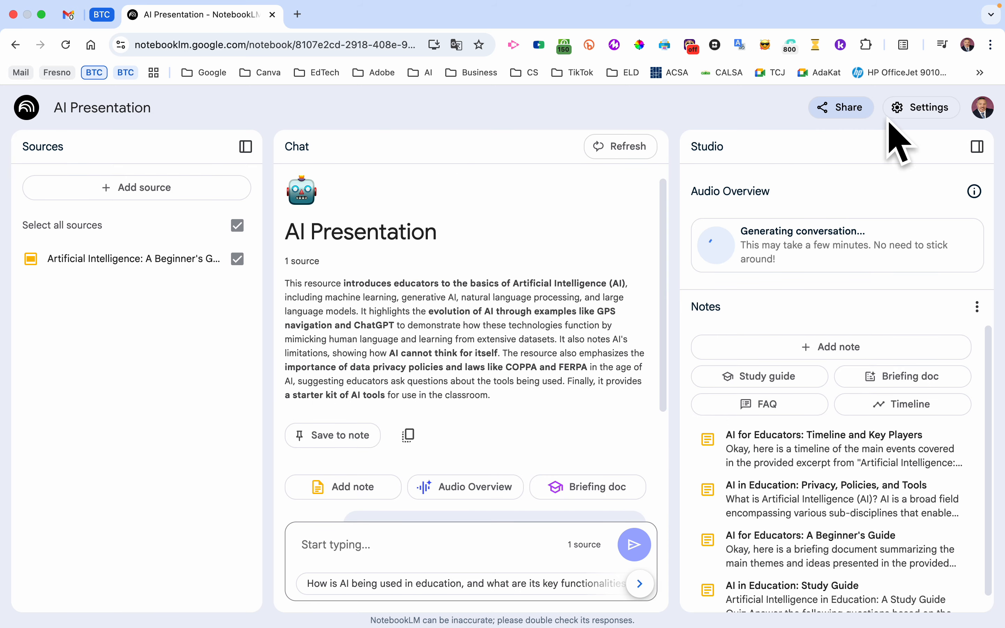
left_click(918, 109)
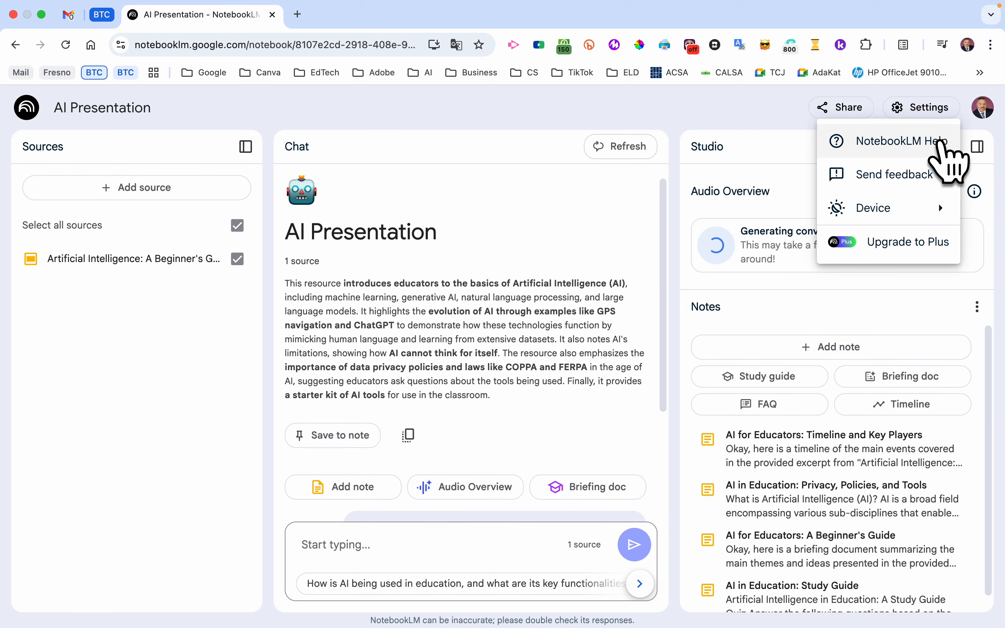
mouse_move(945, 210)
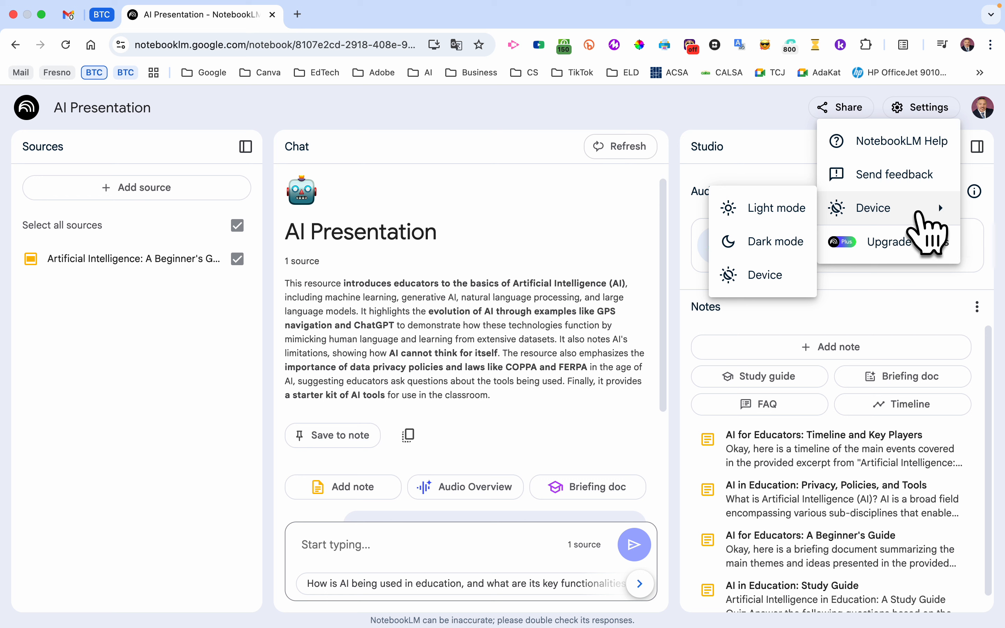
left_click(915, 111)
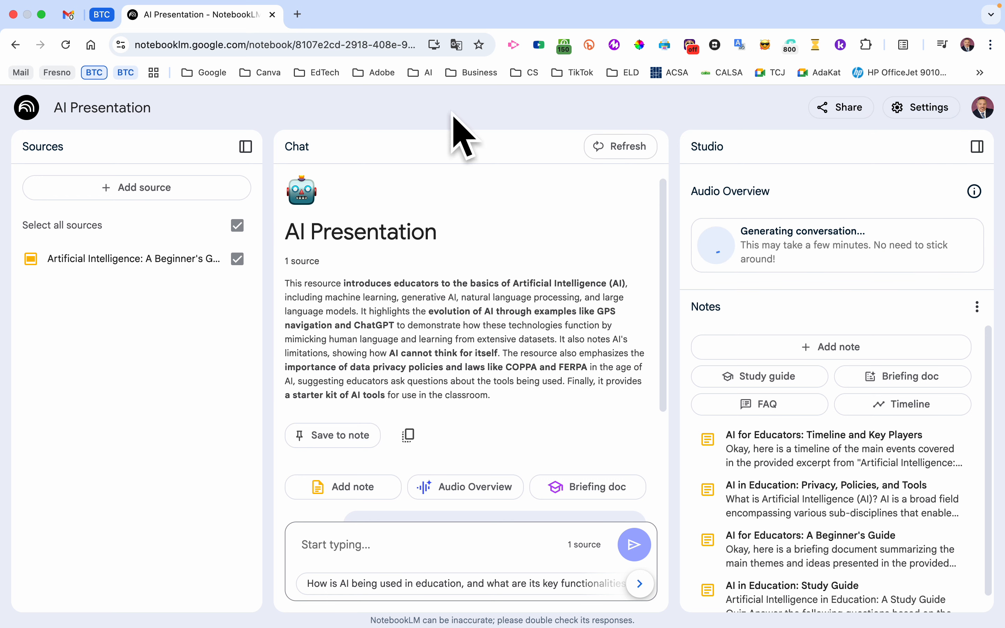